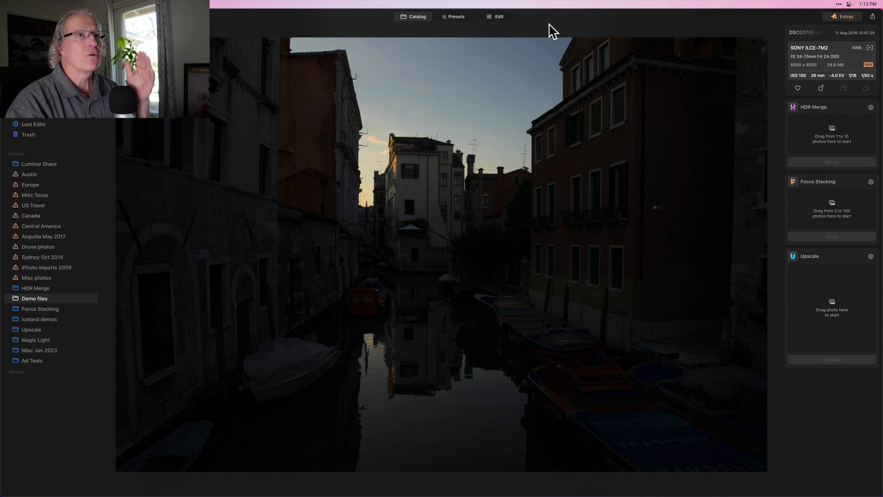
# Select the three bracketed daylight canal photos at -4.0, -2.0 and 0.0 EV in the catalog and load them into HDR Merge
pyautogui.press('Right')
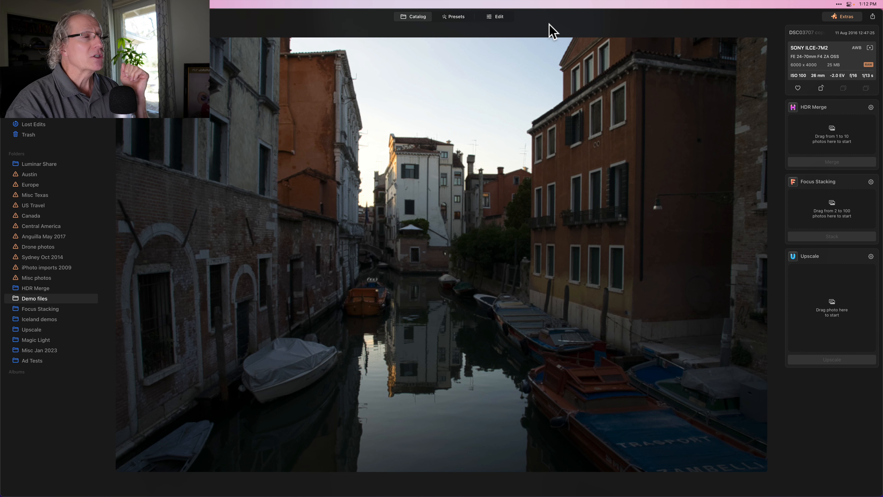
pyautogui.press('Right')
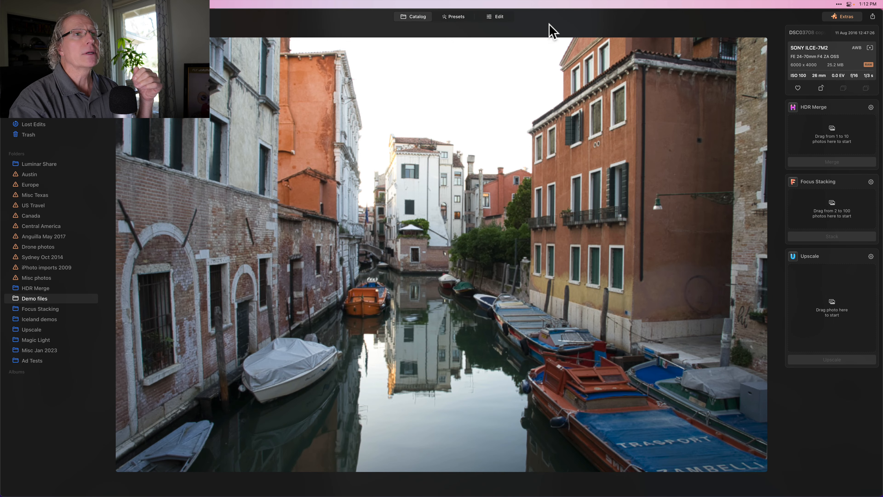
pyautogui.click(415, 16)
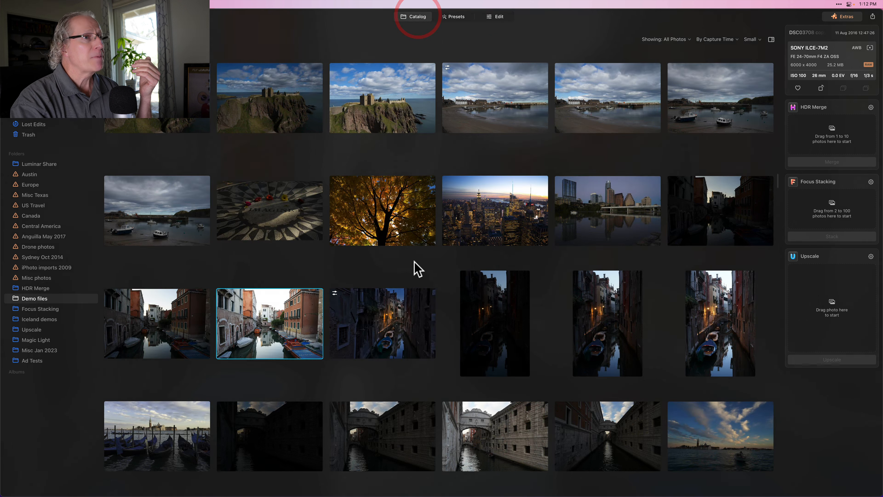
pyautogui.click(716, 235)
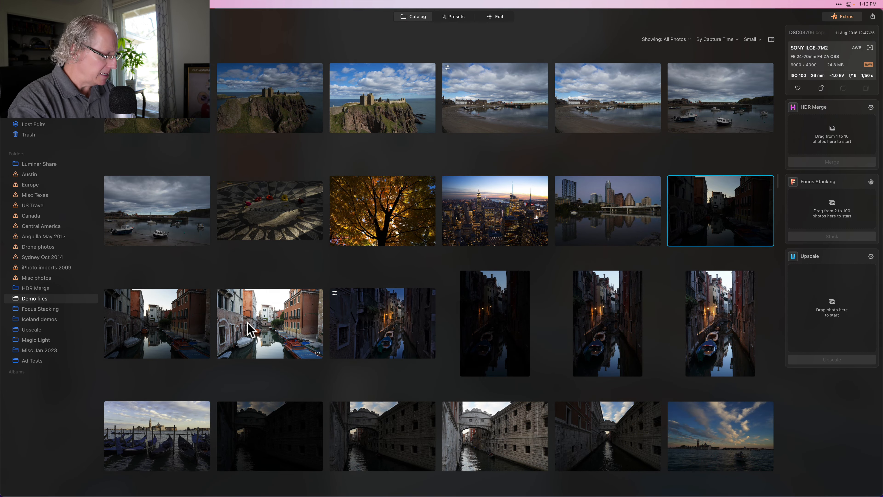
pyautogui.keyDown('shift'); pyautogui.click(251, 329); pyautogui.keyUp('shift')
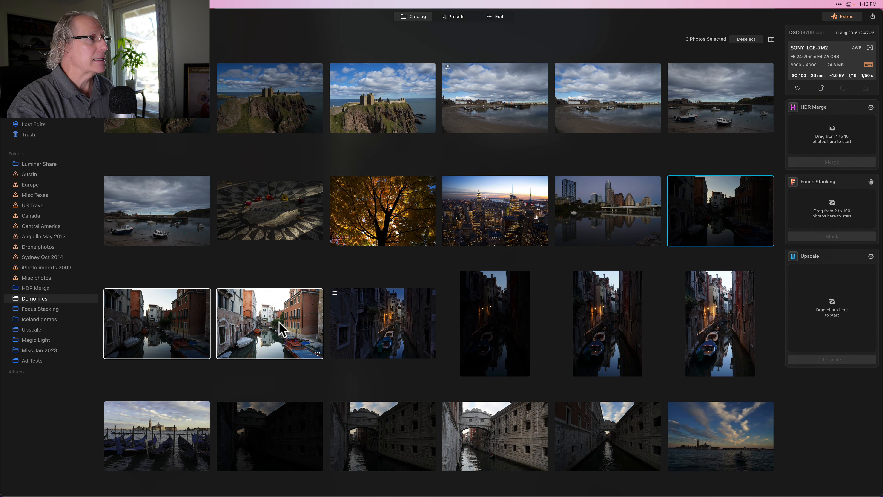
pyautogui.moveTo(282, 328); pyautogui.dragTo(829, 131)
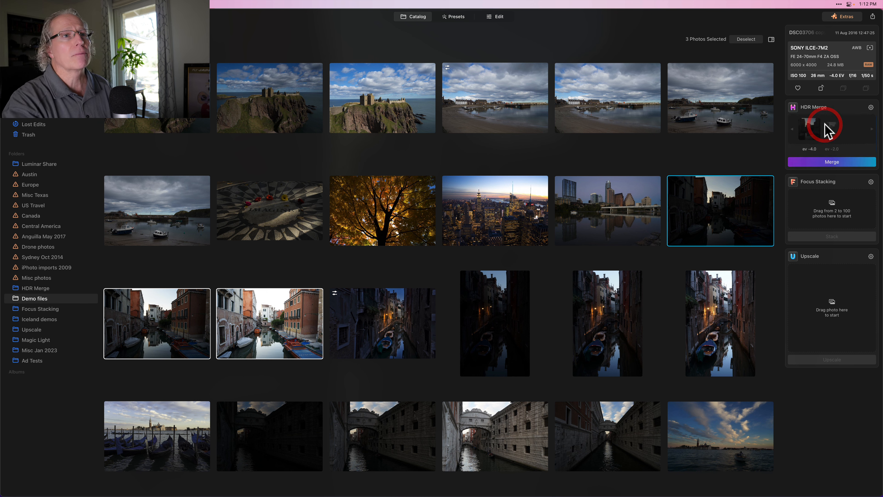
# Choose the -2.0 EV photo as the Ghost Reduction reference image and merge the three brackets into an HDR
pyautogui.click(871, 107)
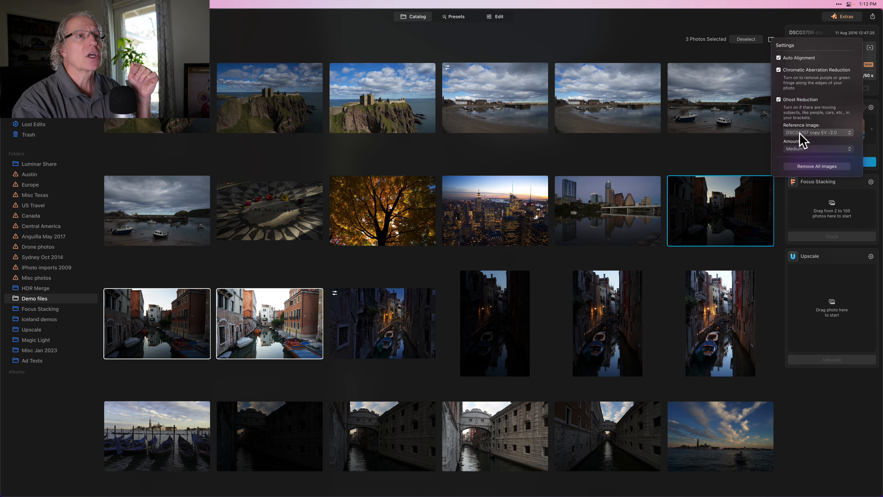
pyautogui.click(814, 134)
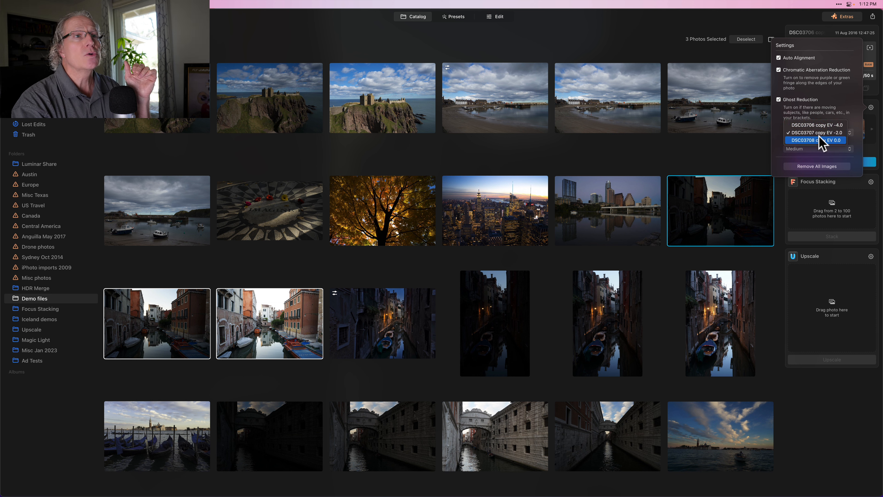
pyautogui.click(820, 134)
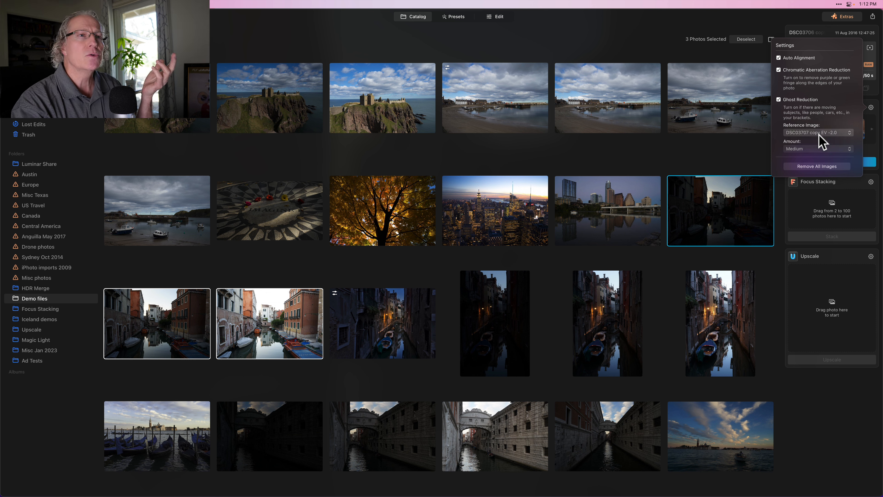
pyautogui.click(871, 108)
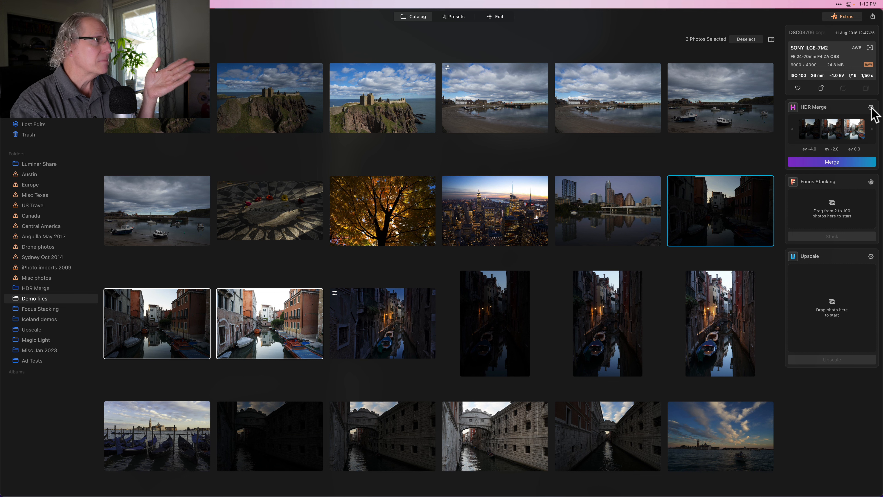
pyautogui.click(837, 162)
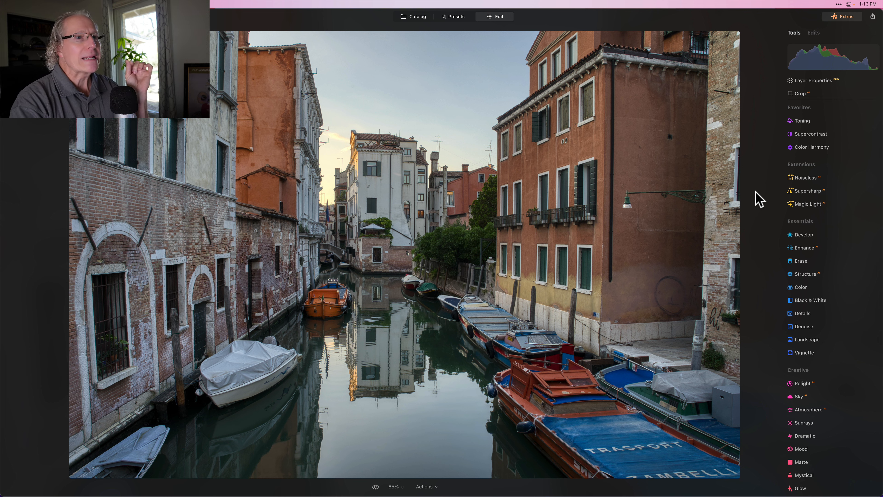
# Set the merged photo's Lens Distortion to 6 in the Develop tool's Optics settings
pyautogui.click(803, 235)
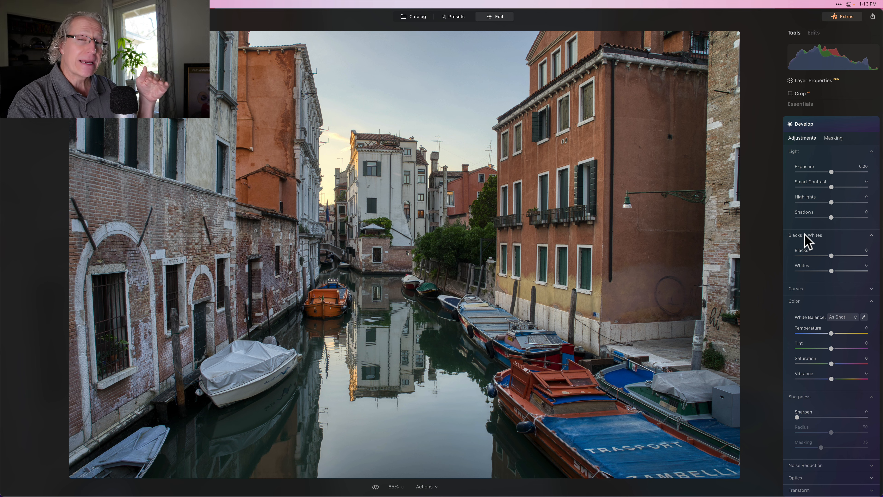
pyautogui.scroll(-5, 813, 349)
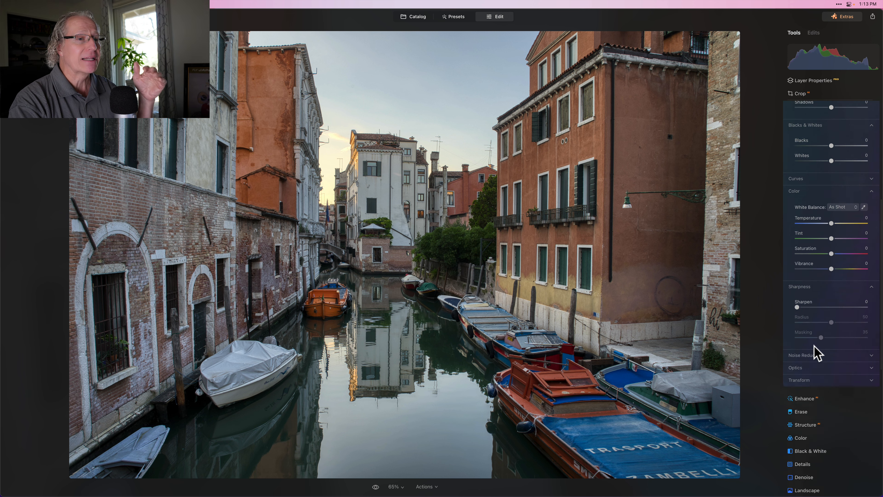
pyautogui.click(814, 287)
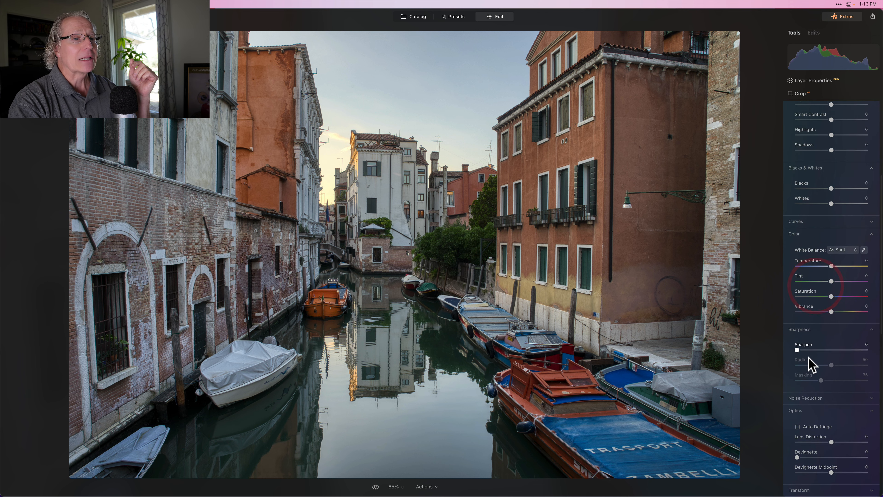
pyautogui.scroll(-2, 808, 365)
pyautogui.moveTo(832, 278)
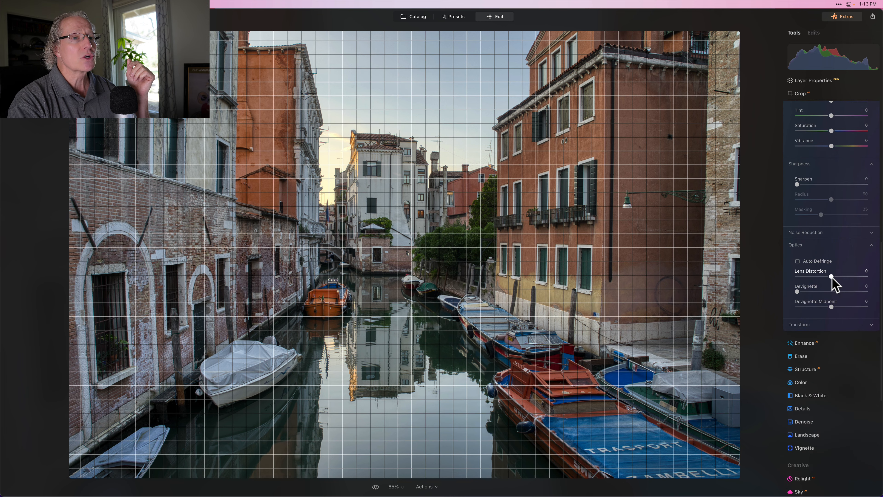
pyautogui.scroll(5, 832, 277)
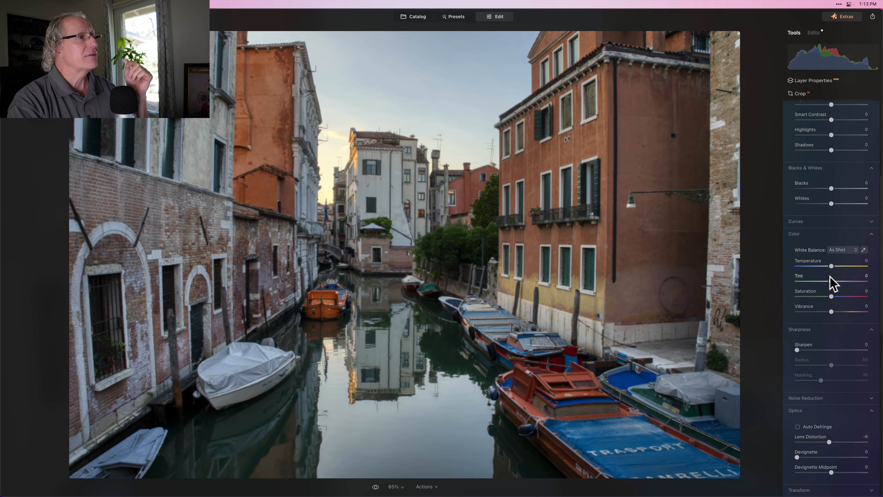
pyautogui.moveTo(832, 275); pyautogui.dragTo(834, 276)
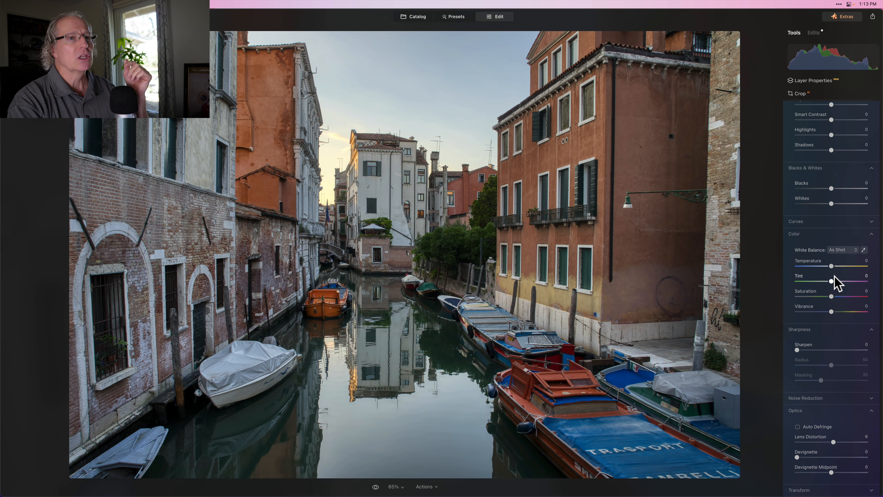
# Apply automatic perspective correction to the canal photo in the Develop tool's Transform settings
pyautogui.scroll(-5, 828, 414)
pyautogui.click(807, 320)
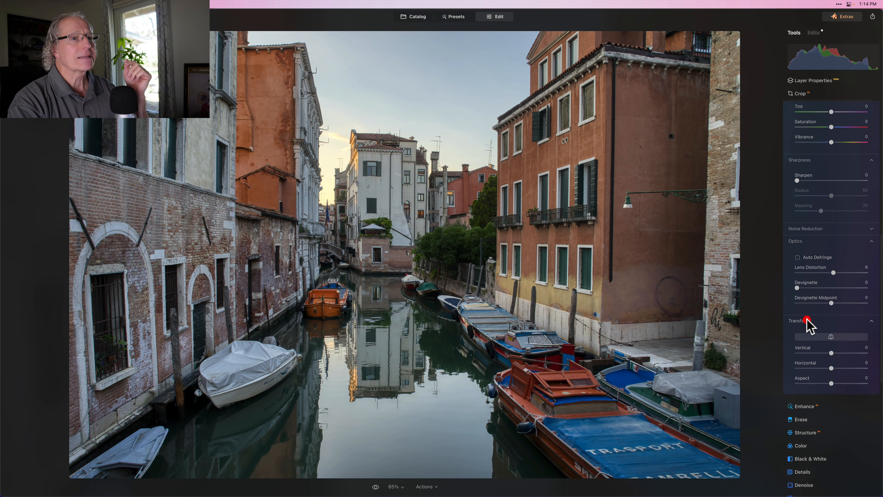
pyautogui.scroll(-4, 820, 313)
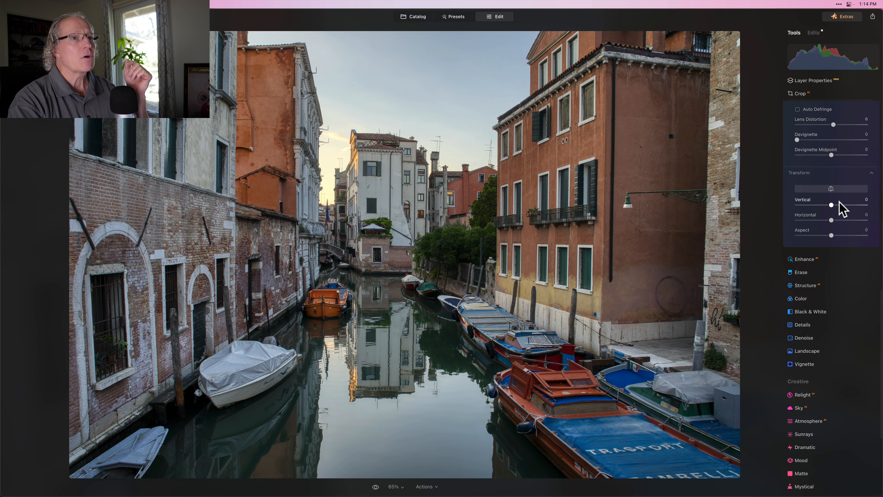
pyautogui.click(836, 188)
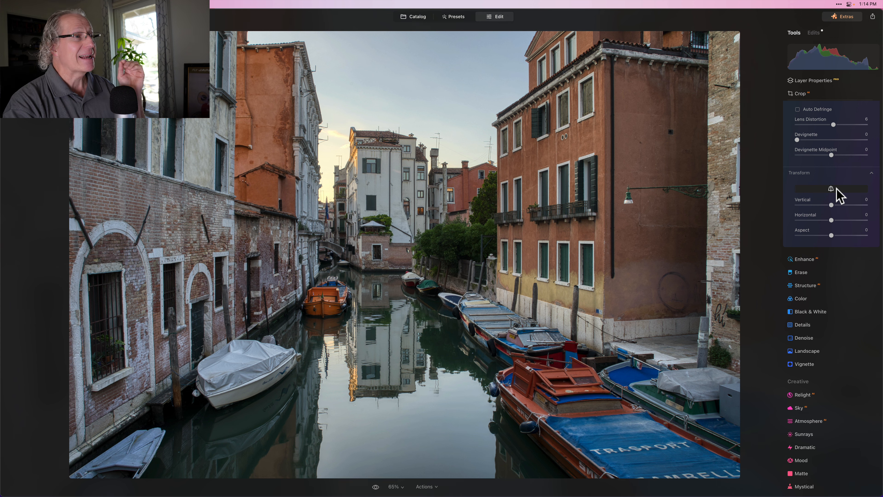
# Set Smart Contrast to 30, Highlights to -74 and Shadows to 3, and compare the photo with and without Develop edits
pyautogui.scroll(5, 836, 190)
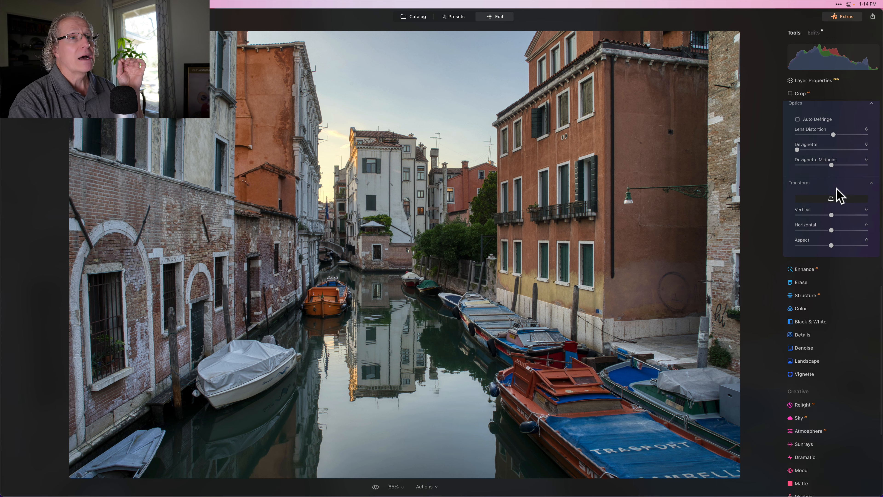
pyautogui.scroll(10, 836, 189)
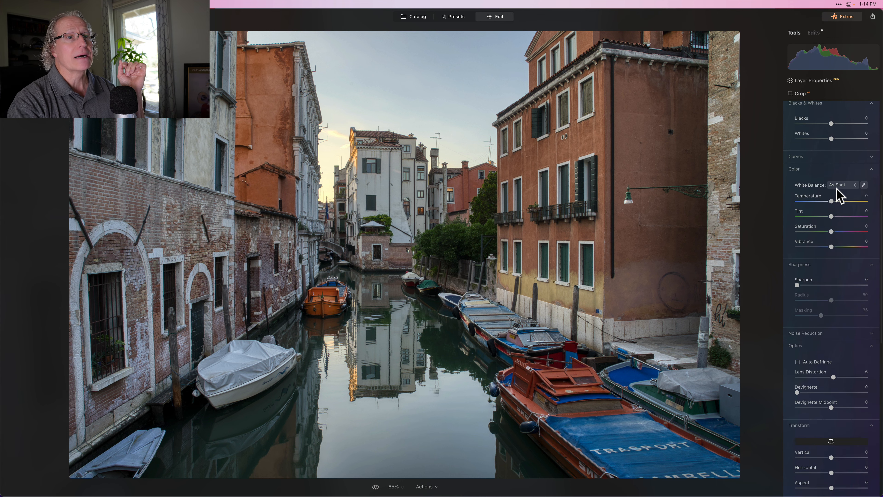
pyautogui.scroll(1, 859, 154)
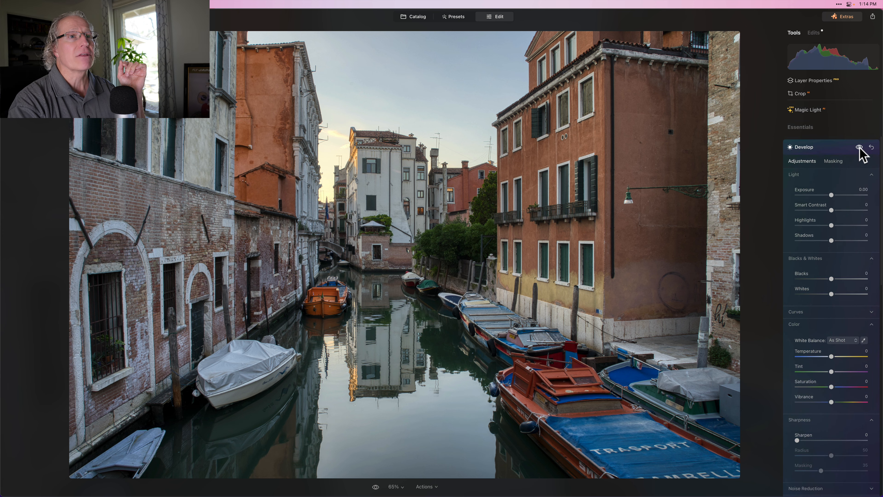
pyautogui.moveTo(831, 201); pyautogui.dragTo(832, 231)
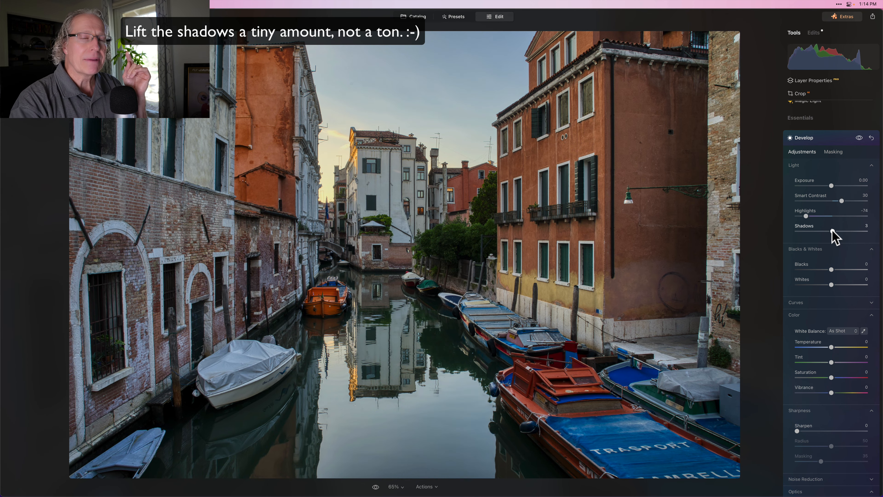
pyautogui.click(859, 137)
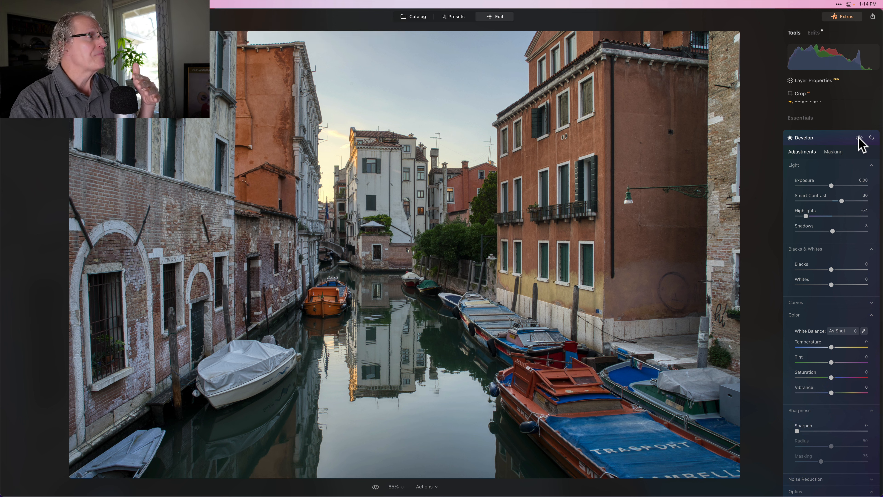
pyautogui.click(859, 138)
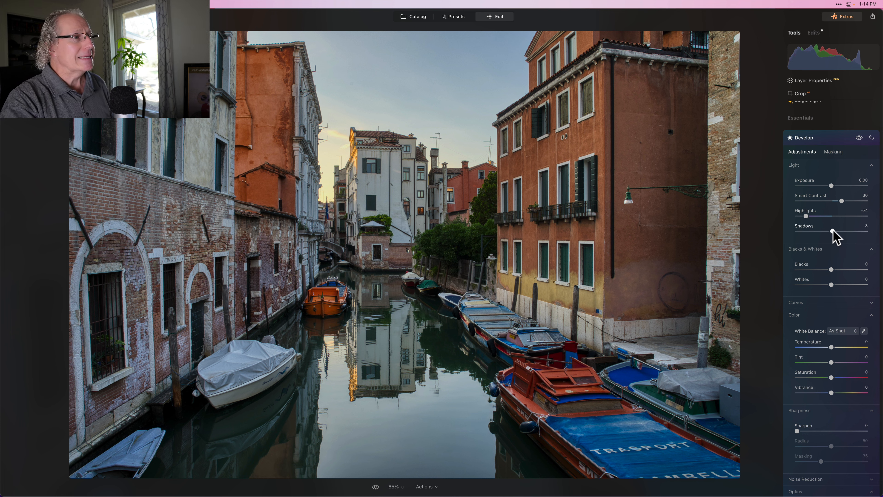
# Lower Shadows to -9 and Blacks to -11, and compare the result with the photo before the Develop edits
pyautogui.moveTo(833, 230); pyautogui.dragTo(828, 231)
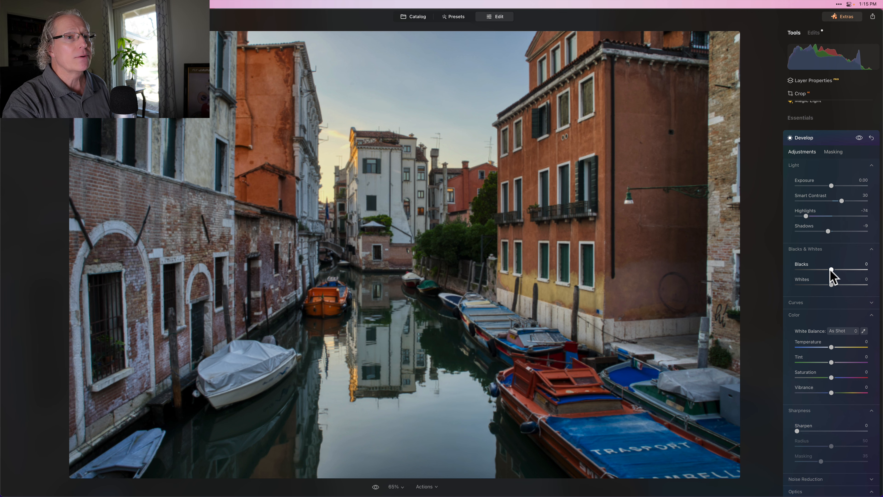
pyautogui.moveTo(832, 269)
pyautogui.mouseDown()
pyautogui.moveTo(855, 270)
pyautogui.moveTo(827, 270)
pyautogui.mouseUp()
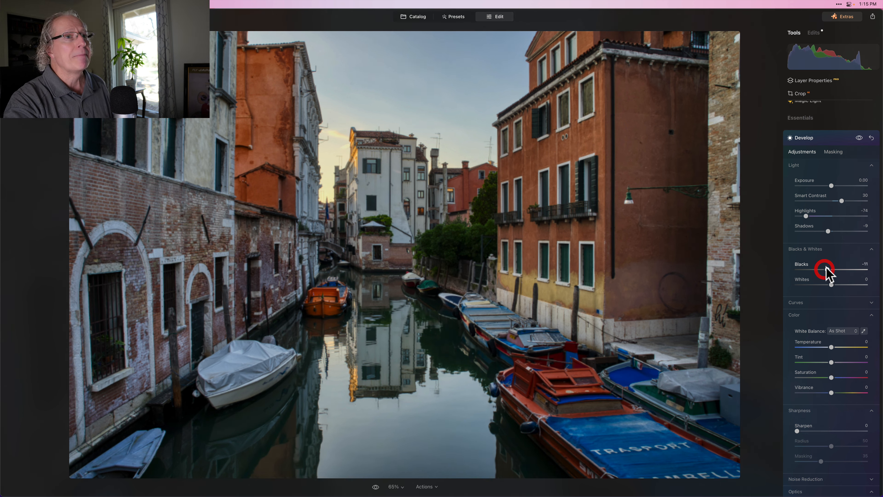
pyautogui.click(860, 138)
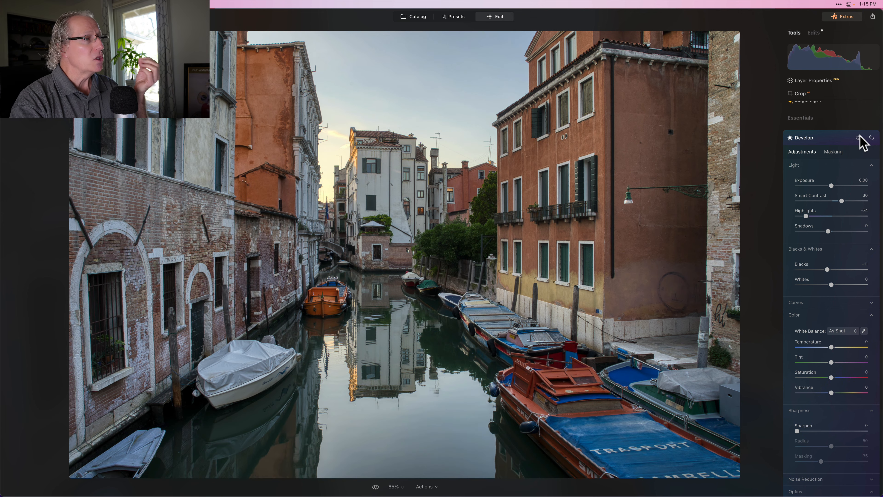
pyautogui.click(860, 137)
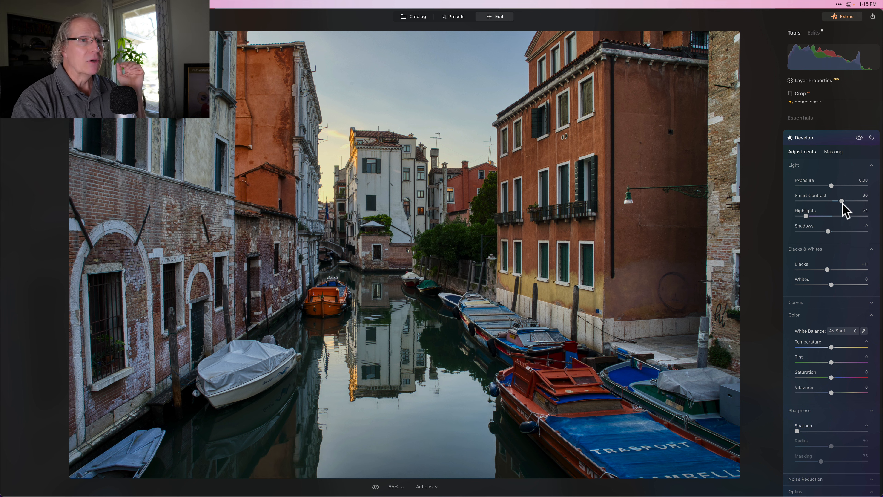
# Adjust the photo's white balance to a Temperature of 2 and a Tint of 13
pyautogui.scroll(-5, 832, 271)
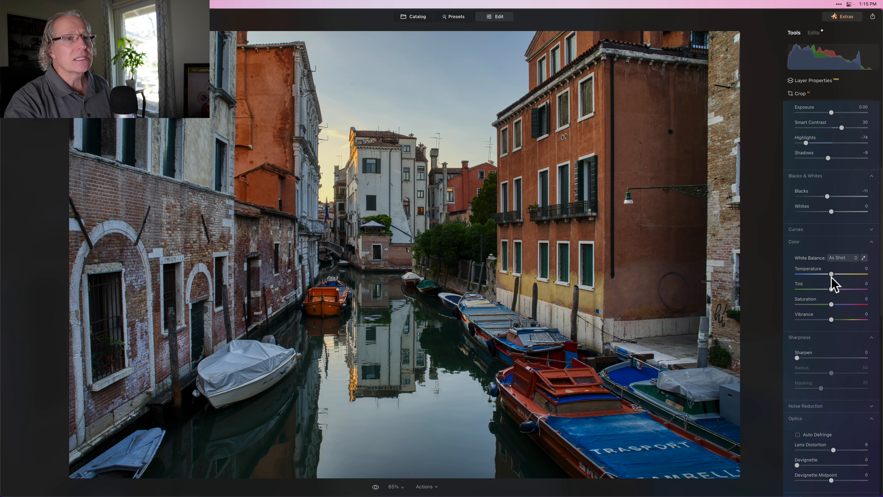
pyautogui.moveTo(832, 274); pyautogui.dragTo(829, 275)
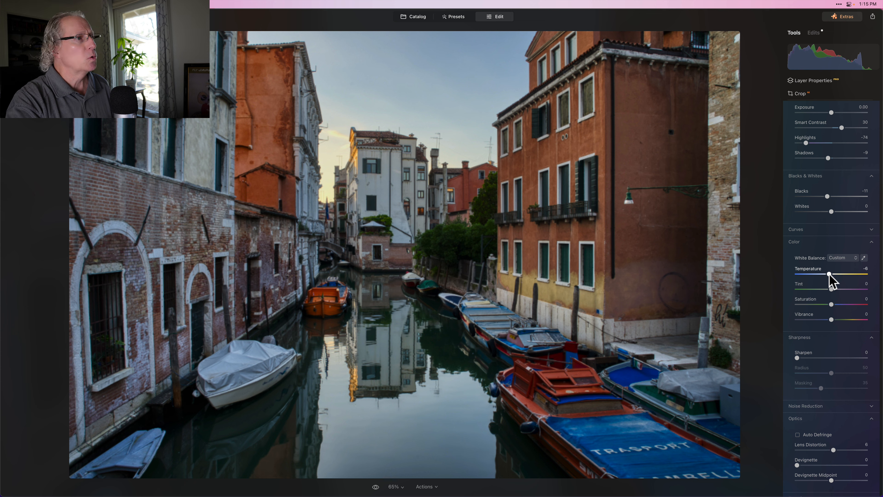
pyautogui.doubleClick(829, 274)
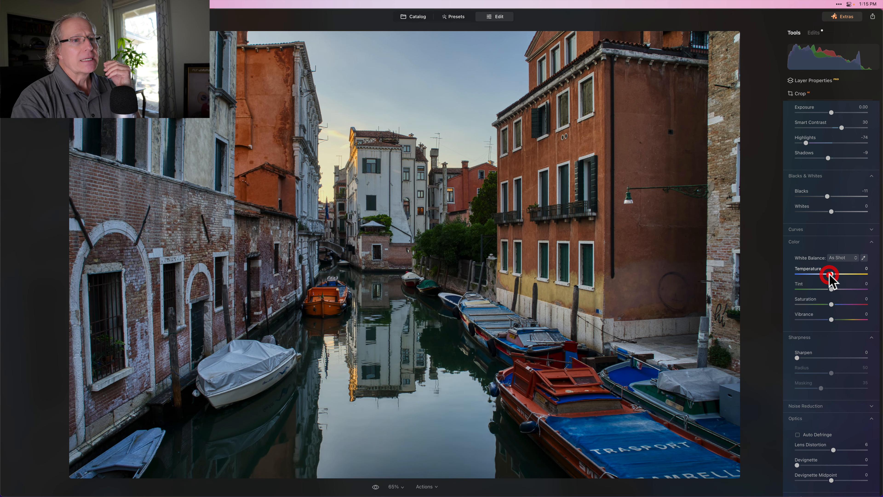
pyautogui.click(831, 274)
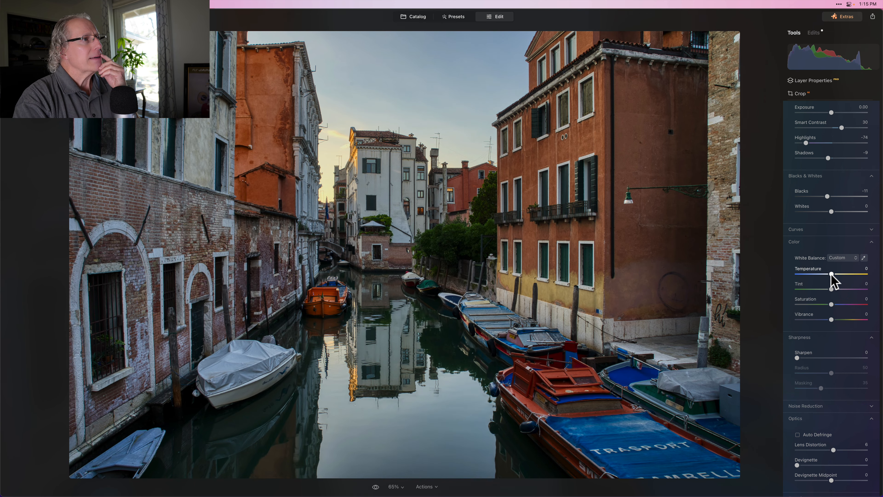
pyautogui.moveTo(832, 274); pyautogui.dragTo(836, 289)
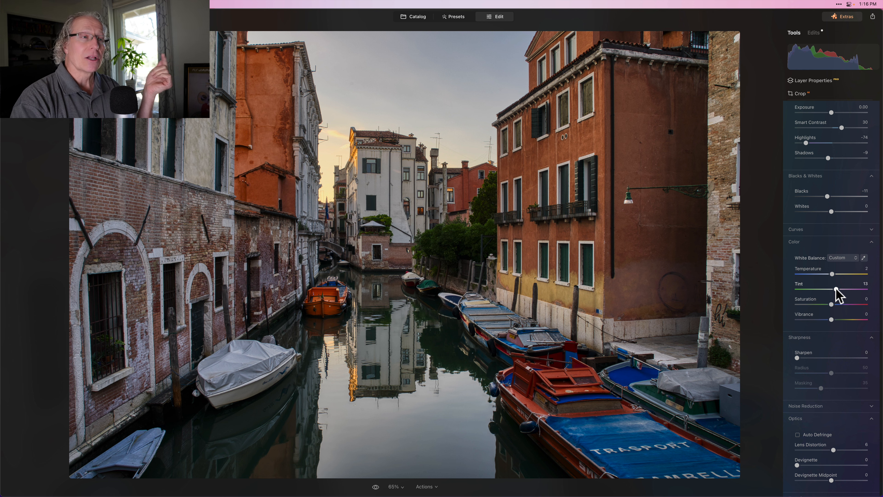
# Fine-tune the canal photo's color with Temperature at -3, Tint at 11 and Vibrance at 3
pyautogui.moveTo(832, 274); pyautogui.dragTo(830, 274)
pyautogui.click(830, 275)
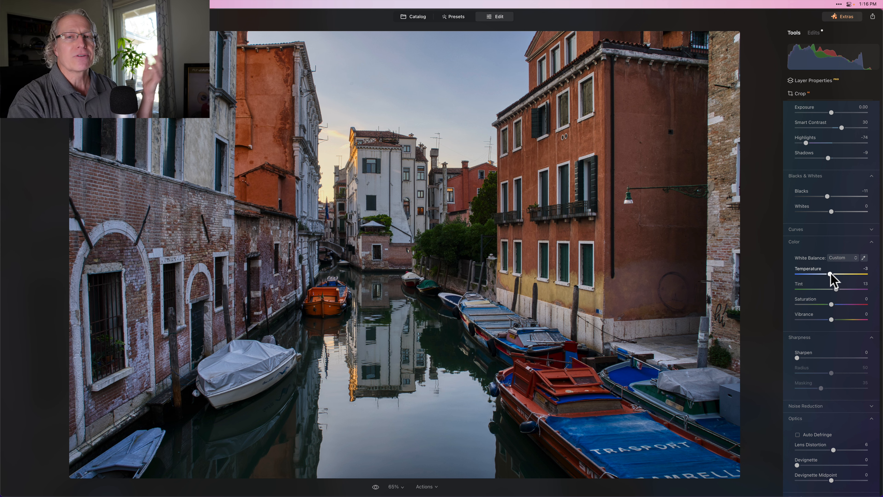
pyautogui.moveTo(831, 289); pyautogui.dragTo(836, 289)
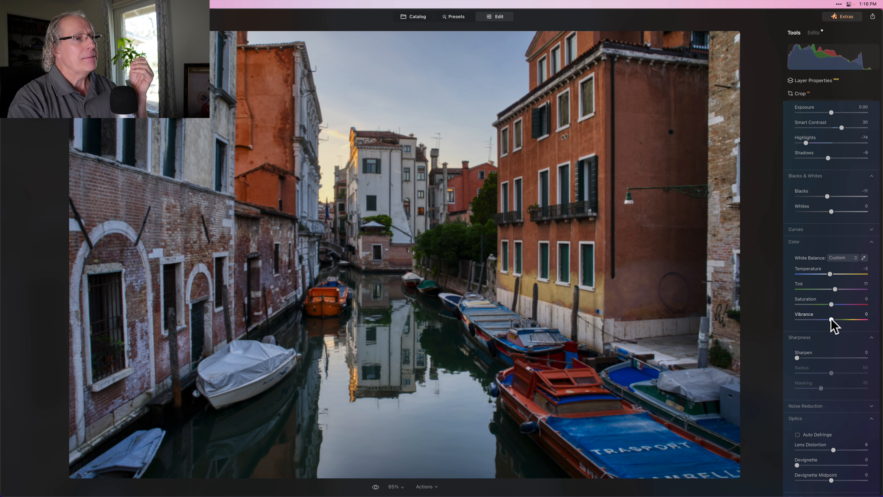
pyautogui.moveTo(831, 320); pyautogui.dragTo(833, 319)
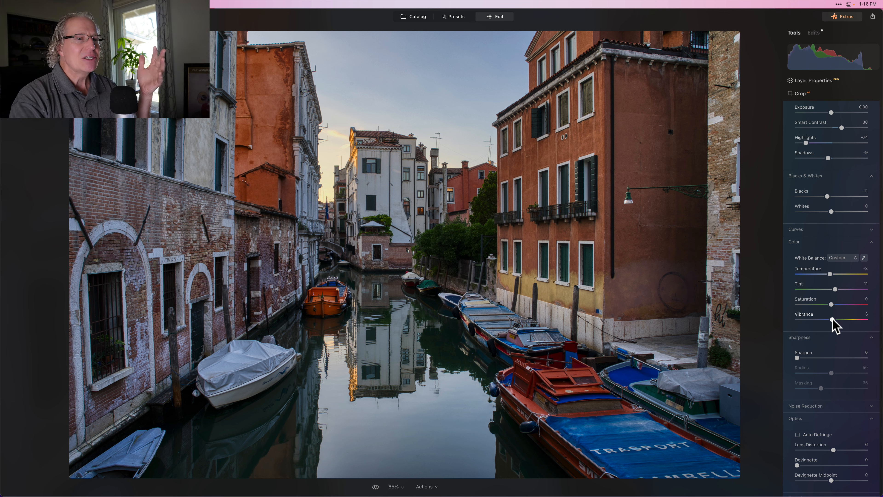
# Set Sharpen to 25 in Develop and compare the photo with and without the Develop edits
pyautogui.scroll(-2, 832, 321)
pyautogui.moveTo(799, 345); pyautogui.dragTo(815, 345)
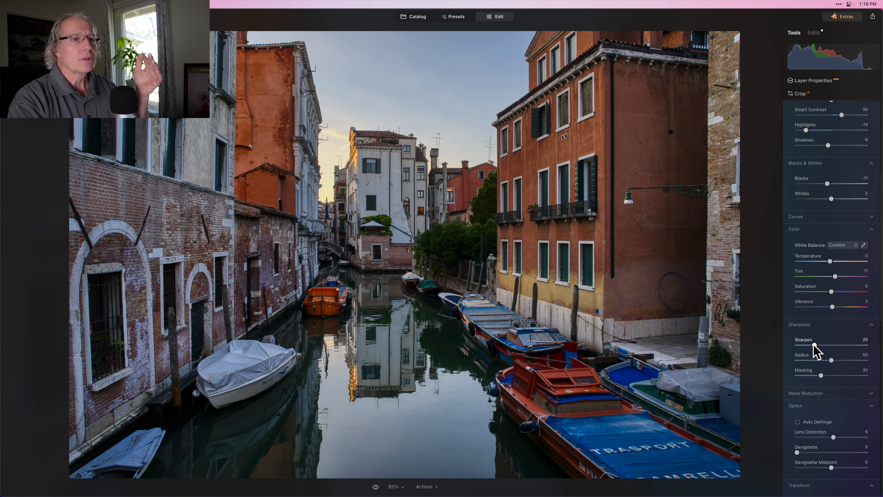
pyautogui.click(814, 345)
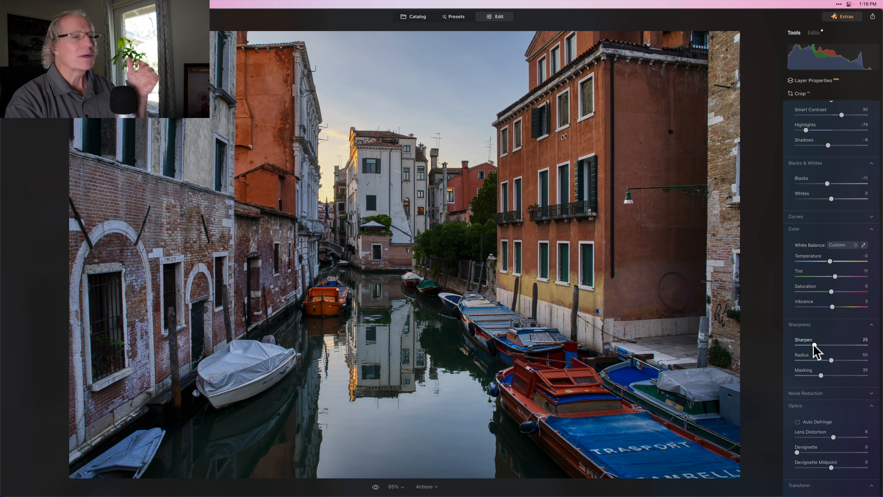
pyautogui.scroll(5, 814, 349)
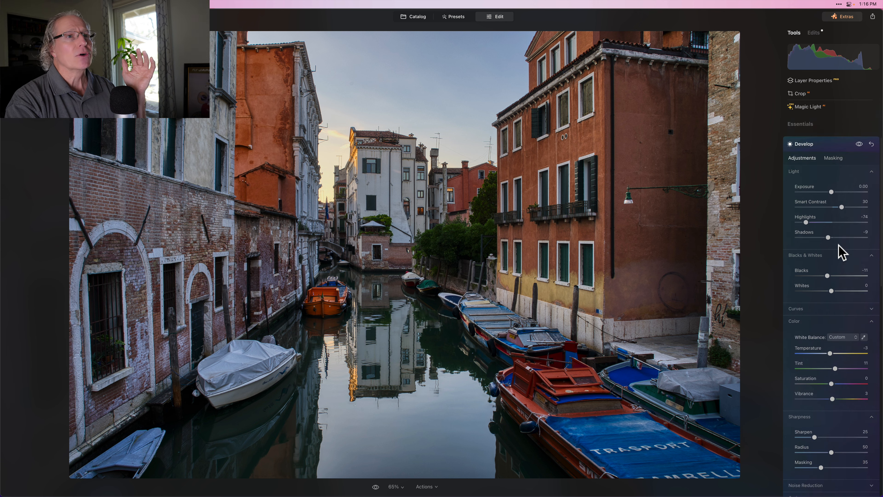
pyautogui.scroll(1, 842, 253)
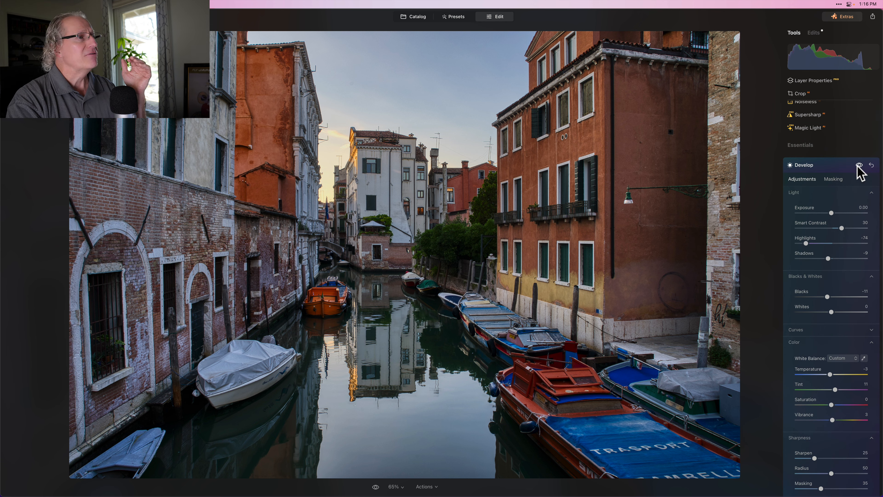
pyautogui.click(860, 166)
pyautogui.click(860, 166)
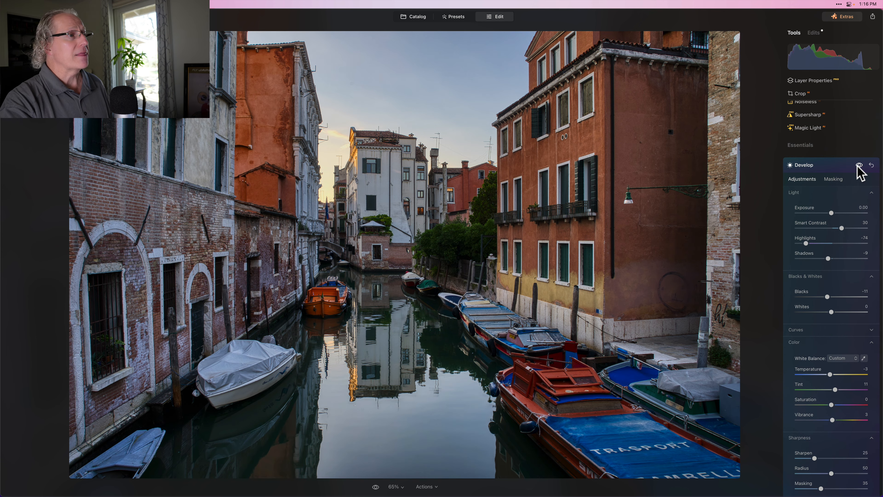
pyautogui.click(843, 165)
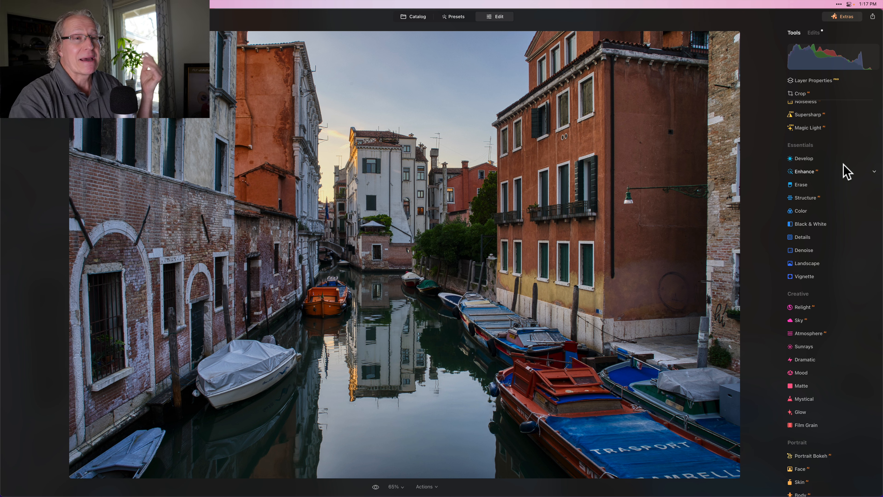
# Apply Supercontrast with Highlights Contrast 23, Midtones Contrast 23 and Shadows Contrast 24
pyautogui.scroll(3, 847, 171)
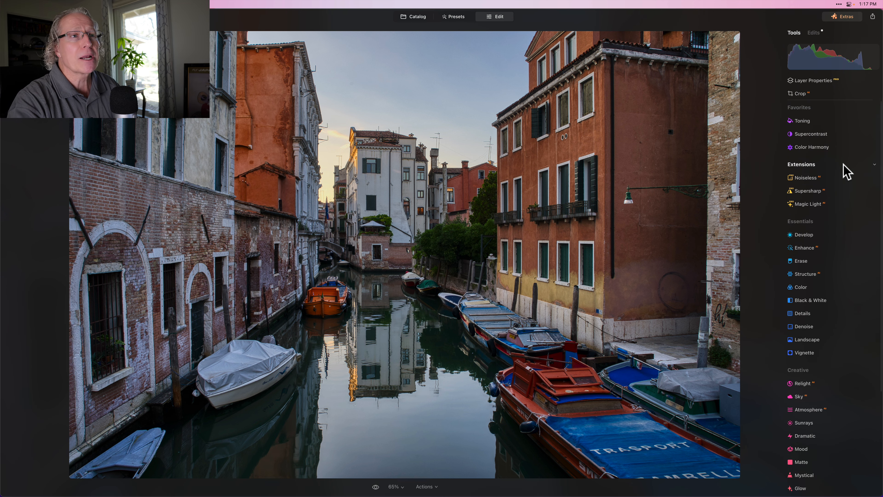
pyautogui.click(817, 137)
pyautogui.click(813, 176)
pyautogui.click(813, 210)
pyautogui.click(813, 246)
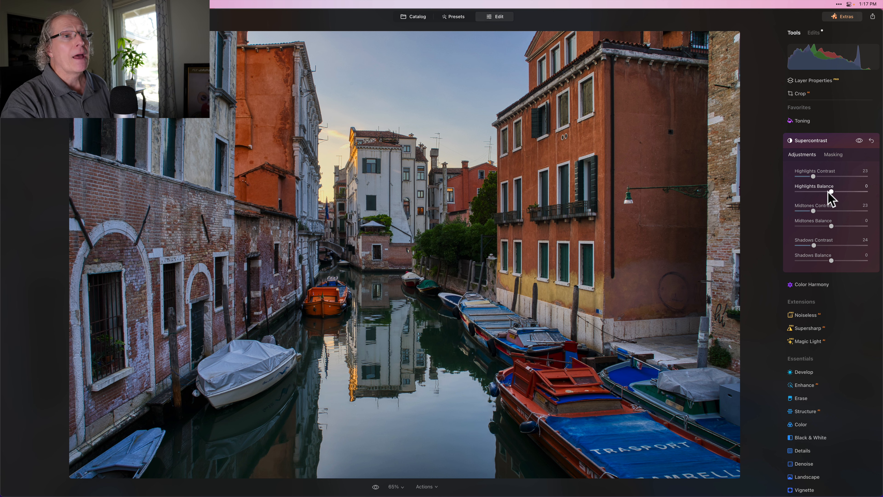
# Set the Supercontrast balance values to Highlights 10, Midtones -15 and Shadows 25
pyautogui.moveTo(831, 191)
pyautogui.mouseDown()
pyautogui.moveTo(816, 192)
pyautogui.moveTo(844, 193)
pyautogui.moveTo(804, 192)
pyautogui.moveTo(835, 192)
pyautogui.mouseUp()
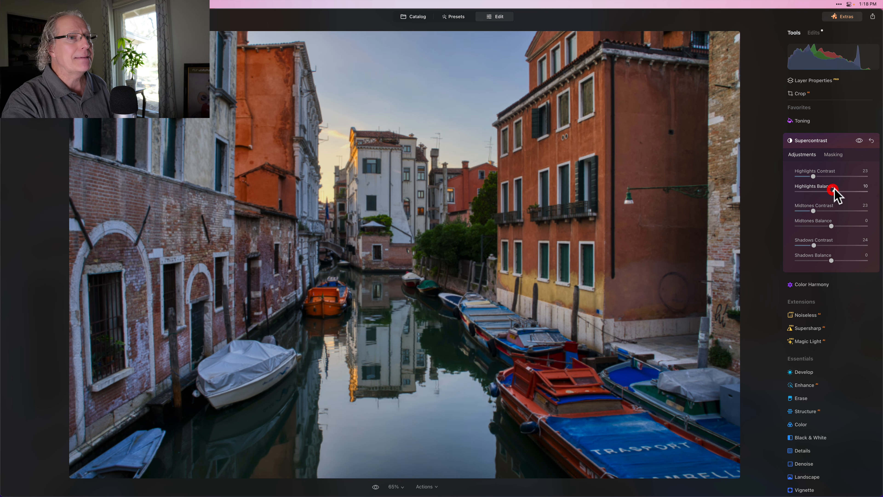
pyautogui.moveTo(831, 226)
pyautogui.mouseDown()
pyautogui.moveTo(811, 227)
pyautogui.moveTo(826, 227)
pyautogui.mouseUp()
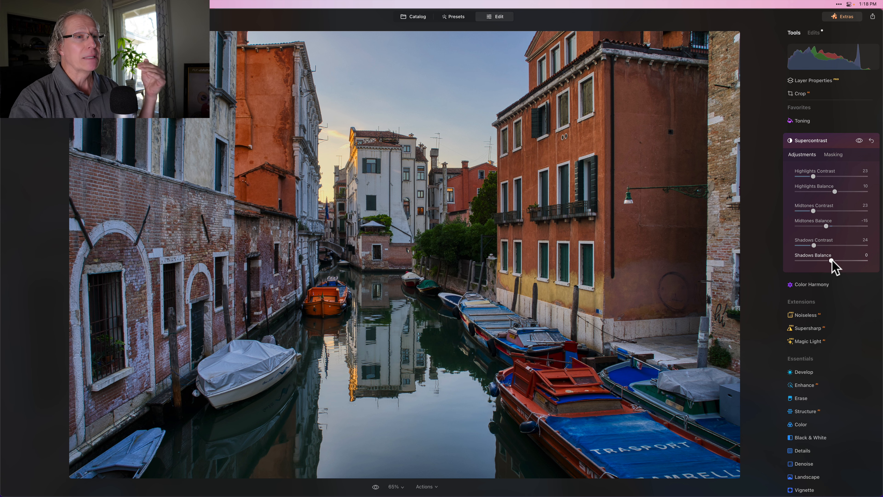
pyautogui.moveTo(831, 261); pyautogui.dragTo(841, 261)
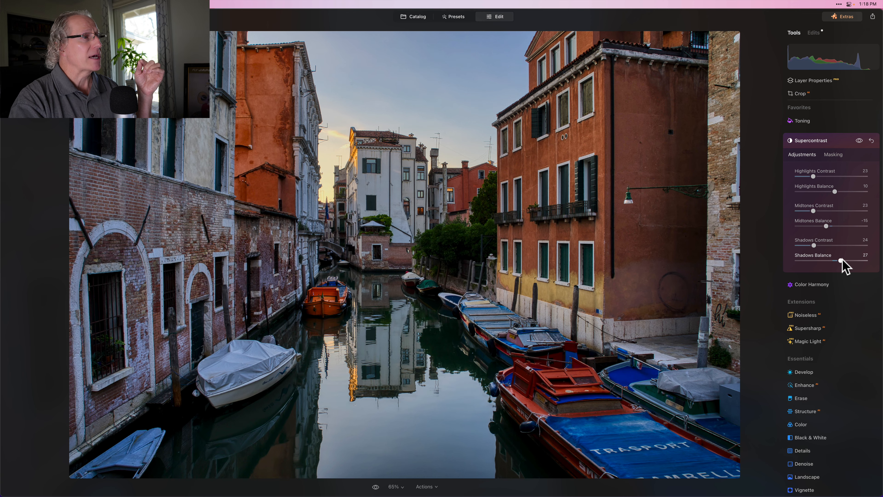
pyautogui.moveTo(842, 260); pyautogui.dragTo(840, 261)
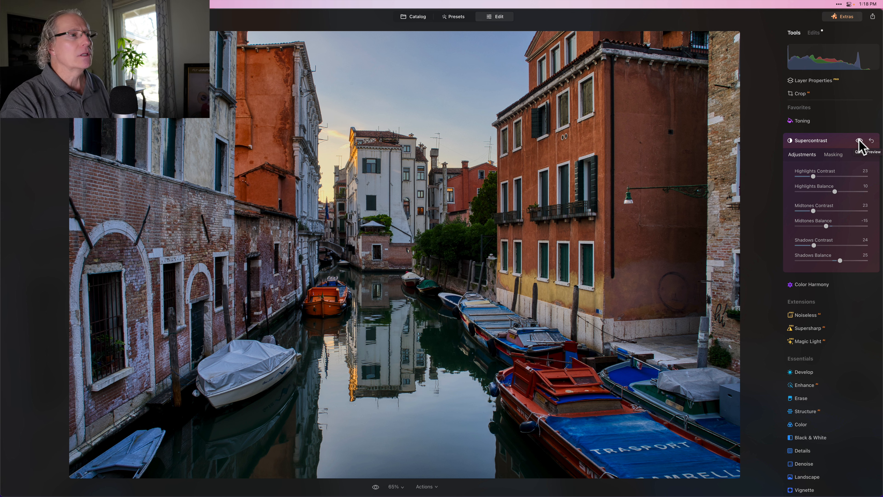
# Compare the photo with and without the Supercontrast effect and close the tool
pyautogui.click(860, 142)
pyautogui.click(860, 141)
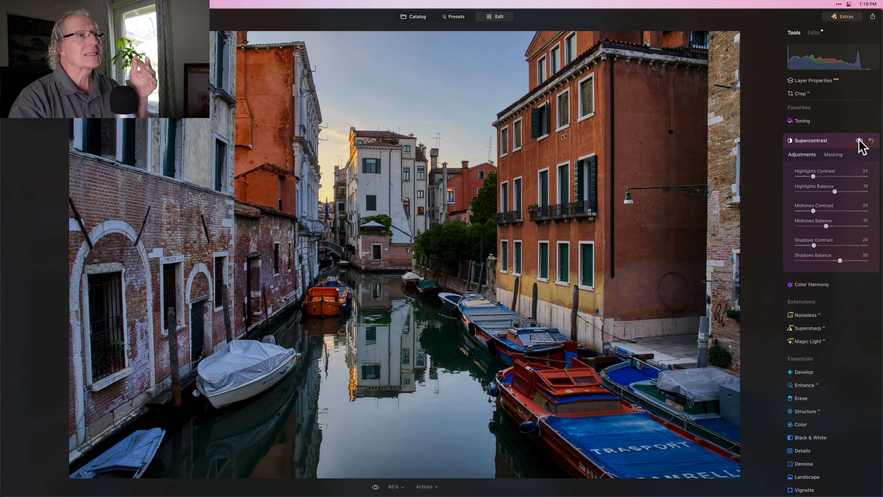
pyautogui.click(860, 142)
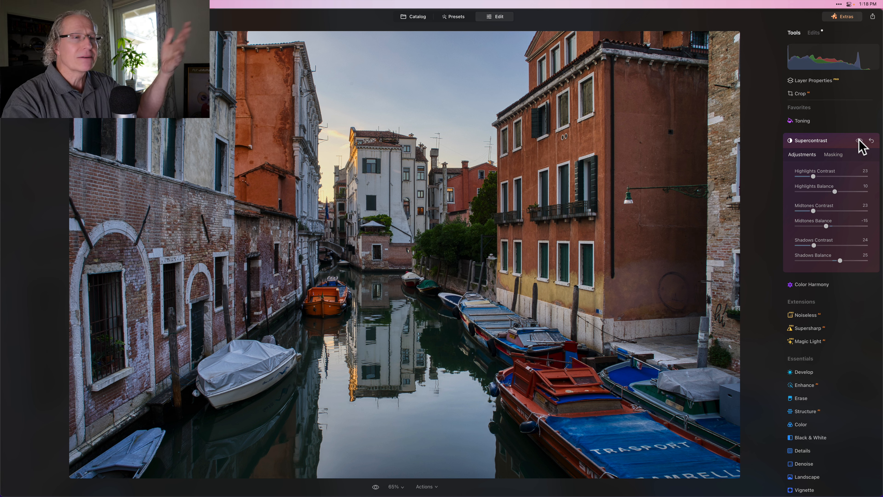
pyautogui.click(859, 140)
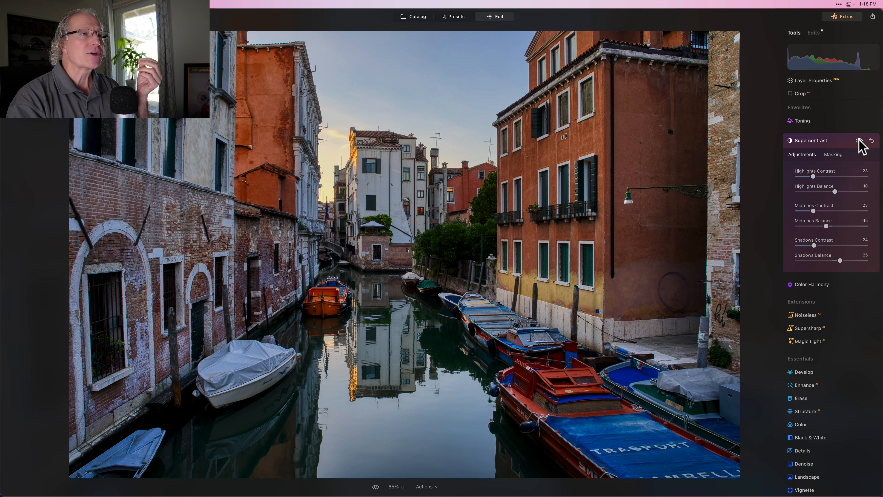
pyautogui.click(835, 140)
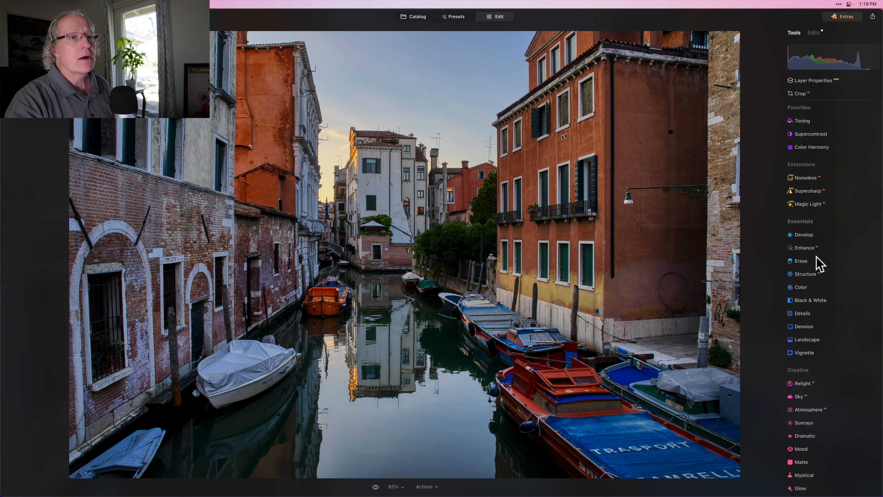
# Apply Structure with an Amount of 73 and a Boost of 23, and compare the photo with and without it
pyautogui.click(814, 276)
pyautogui.moveTo(831, 291); pyautogui.dragTo(858, 292)
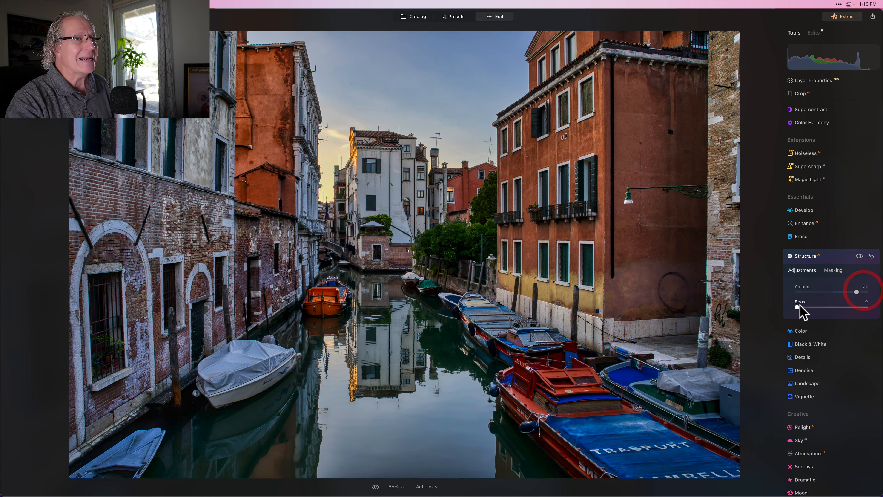
pyautogui.moveTo(797, 307); pyautogui.dragTo(813, 308)
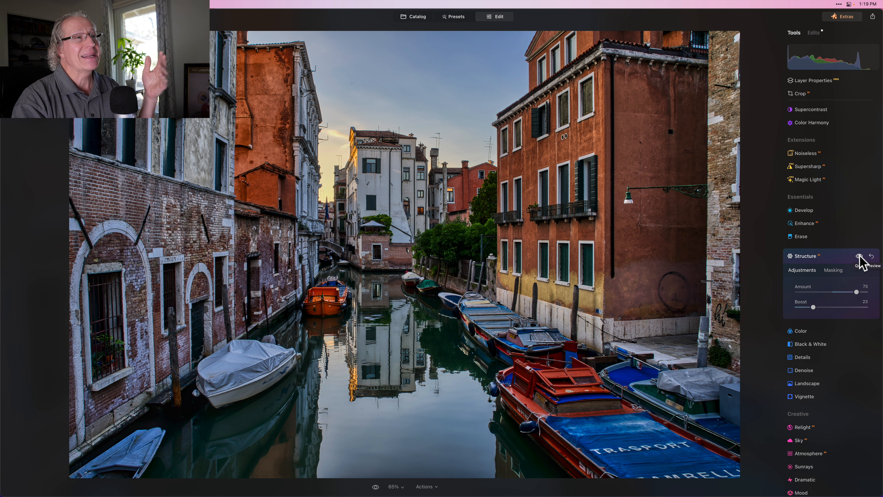
pyautogui.click(859, 256)
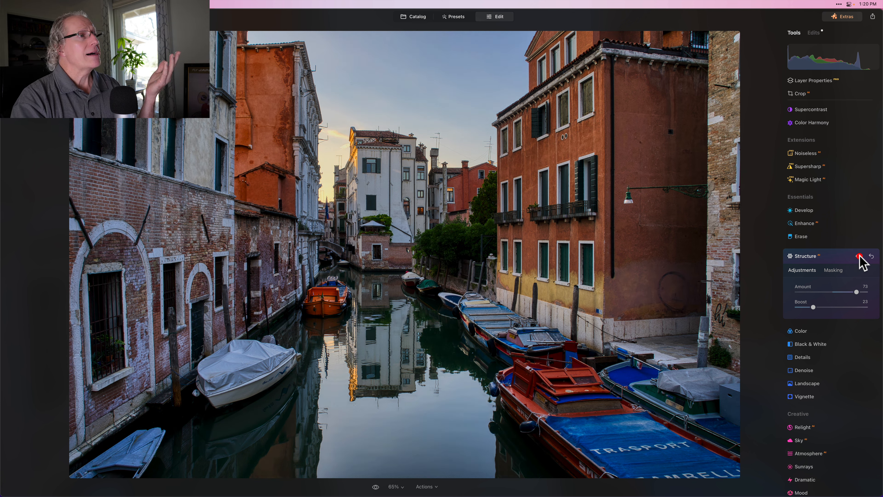
pyautogui.click(859, 256)
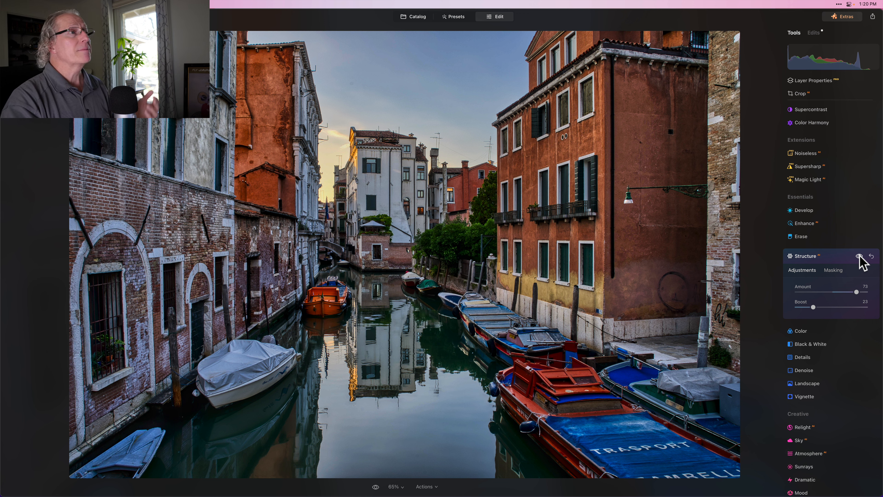
pyautogui.click(859, 257)
pyautogui.click(860, 256)
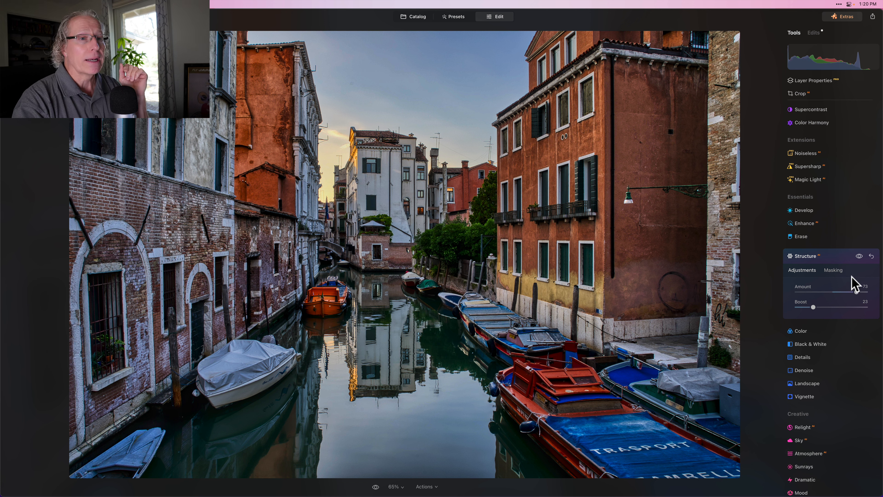
# Reduce Structure to an Amount of 59 and a Boost of 9, and compare the photo with and without it
pyautogui.moveTo(857, 292); pyautogui.dragTo(803, 307)
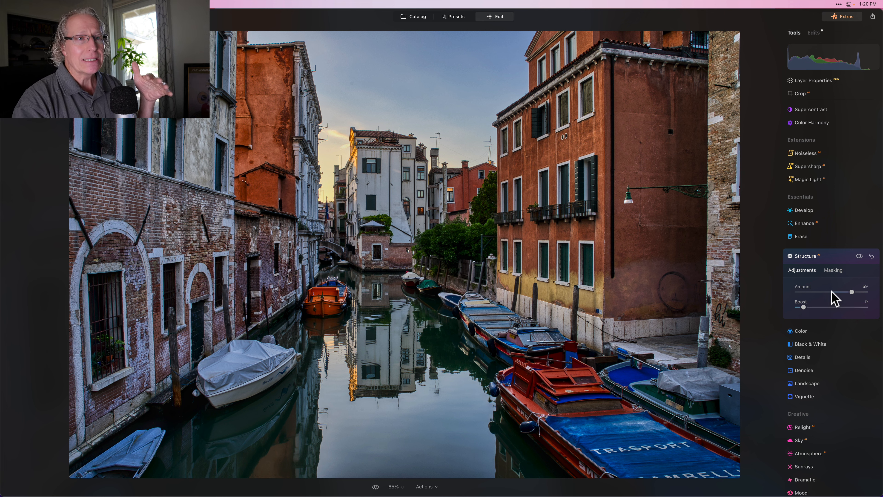
pyautogui.click(860, 256)
pyautogui.click(859, 256)
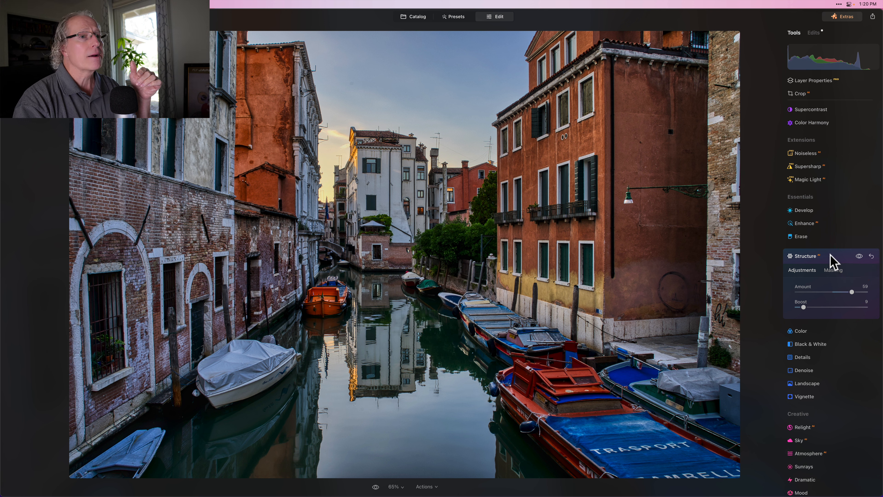
pyautogui.click(860, 256)
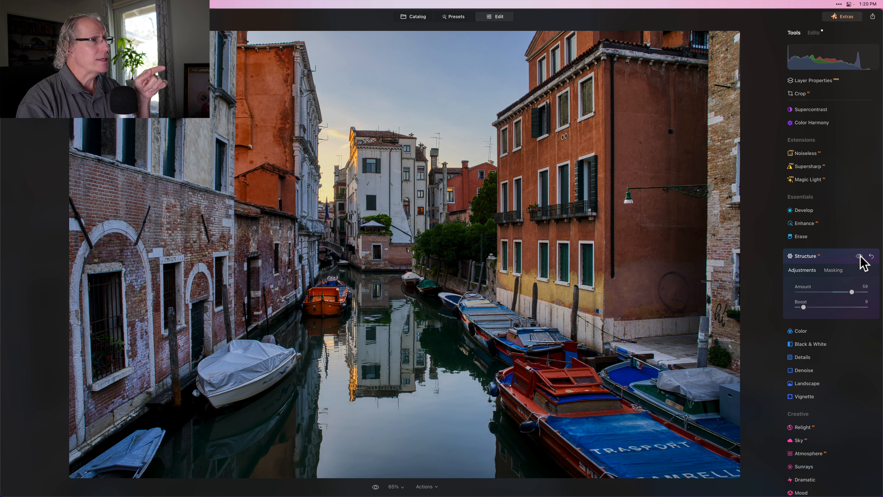
pyautogui.click(860, 256)
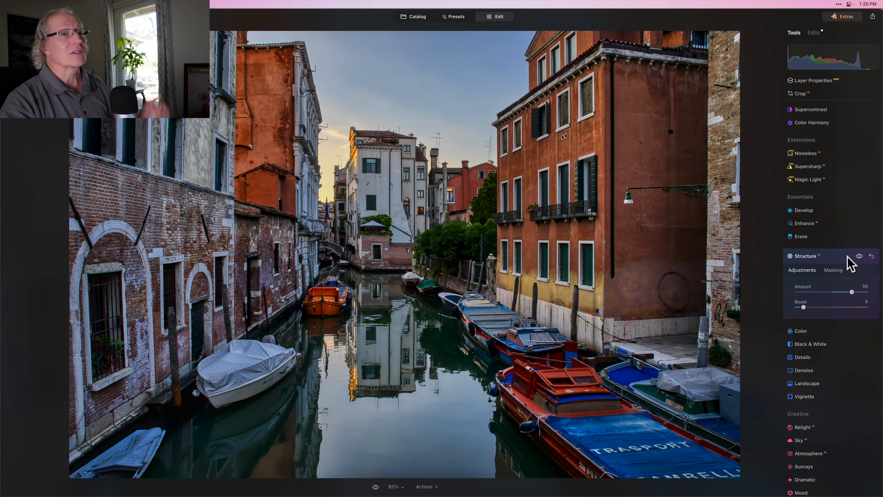
pyautogui.click(836, 259)
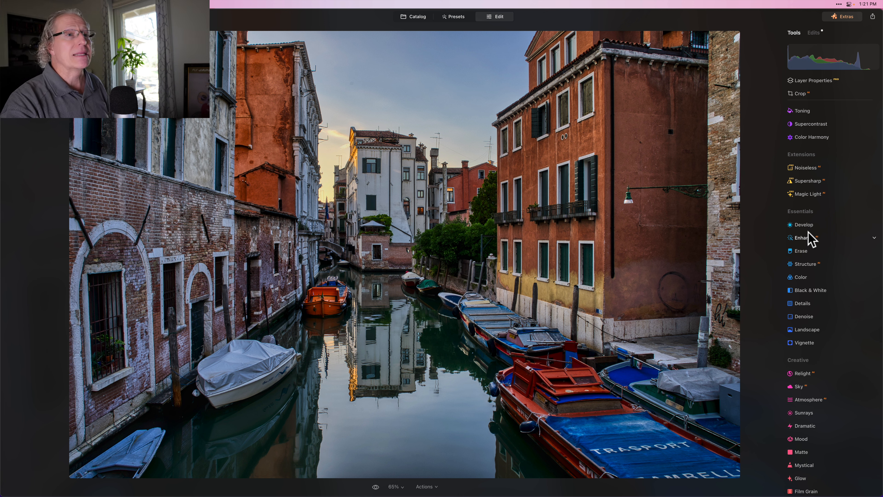
# Add a radial gradient mask to a new Develop adjustment, centered on the sky gap at the canal's far end, and enlarge it over the surrounding buildings
pyautogui.click(805, 226)
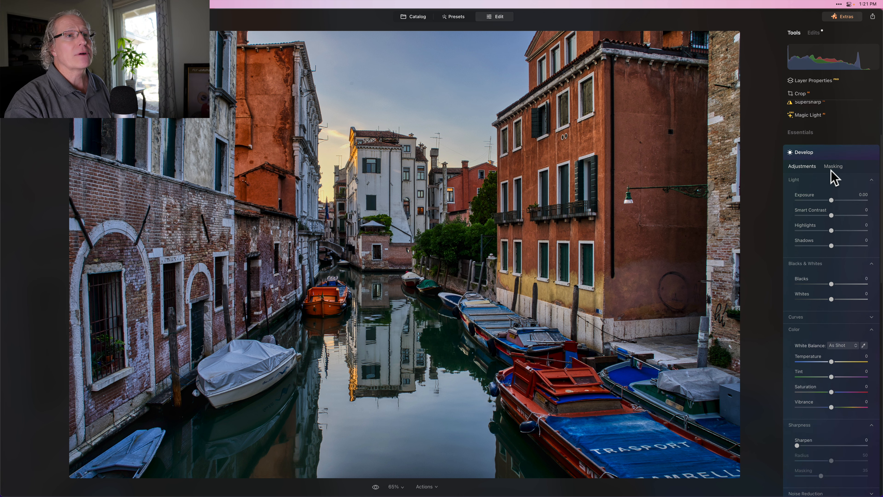
pyautogui.click(834, 167)
pyautogui.click(806, 202)
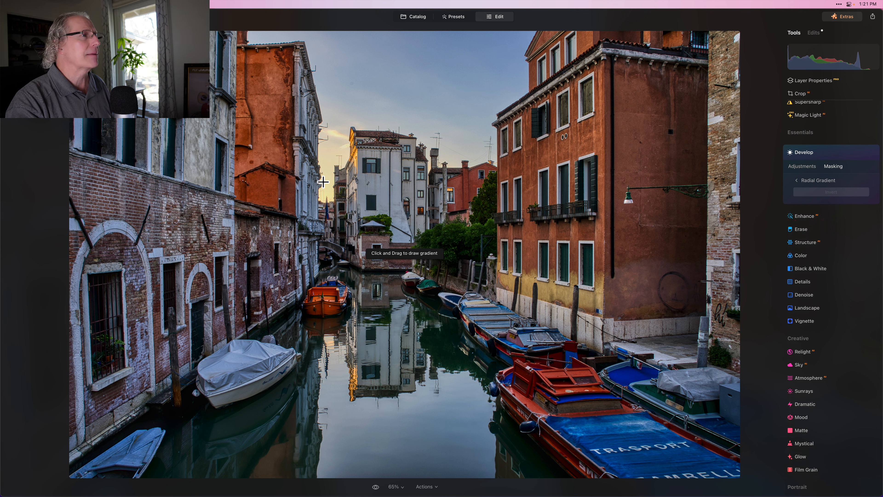
pyautogui.moveTo(323, 182)
pyautogui.mouseDown()
pyautogui.moveTo(359, 191)
pyautogui.moveTo(438, 181)
pyautogui.mouseUp()
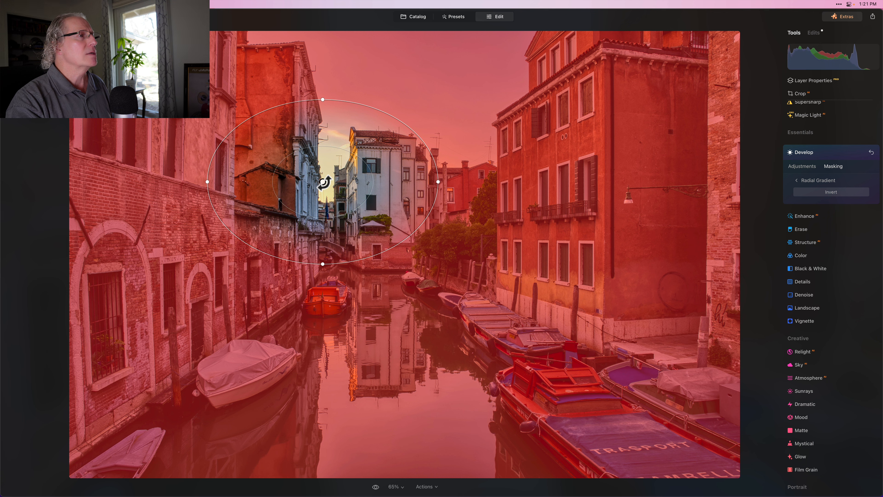
pyautogui.moveTo(324, 182); pyautogui.dragTo(328, 183)
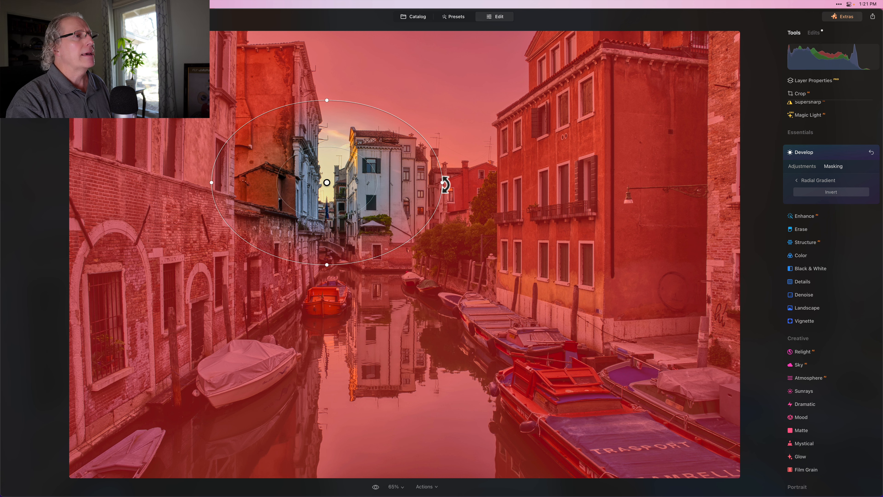
pyautogui.moveTo(442, 182); pyautogui.dragTo(454, 182)
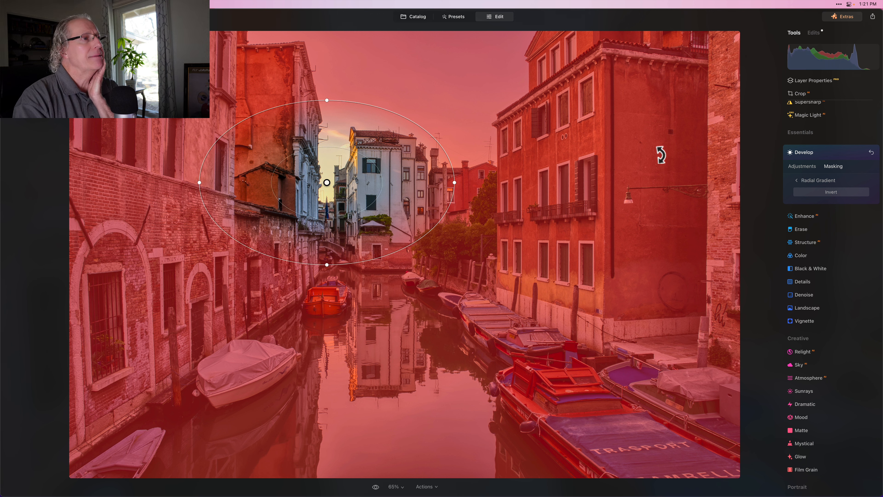
pyautogui.moveTo(435, 144); pyautogui.dragTo(456, 129)
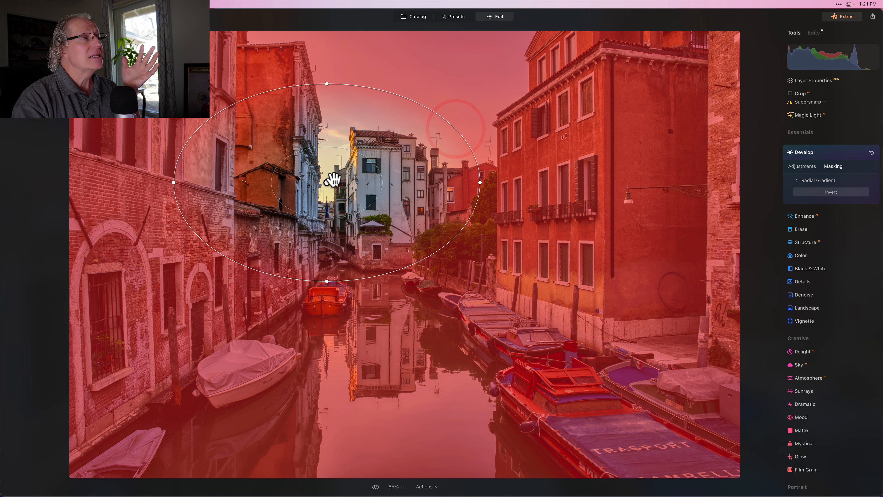
# Nudge the radial gradient mask over the sky gap, invert it to target the inside of the ellipse, and enlarge it slightly
pyautogui.moveTo(328, 184); pyautogui.dragTo(329, 185)
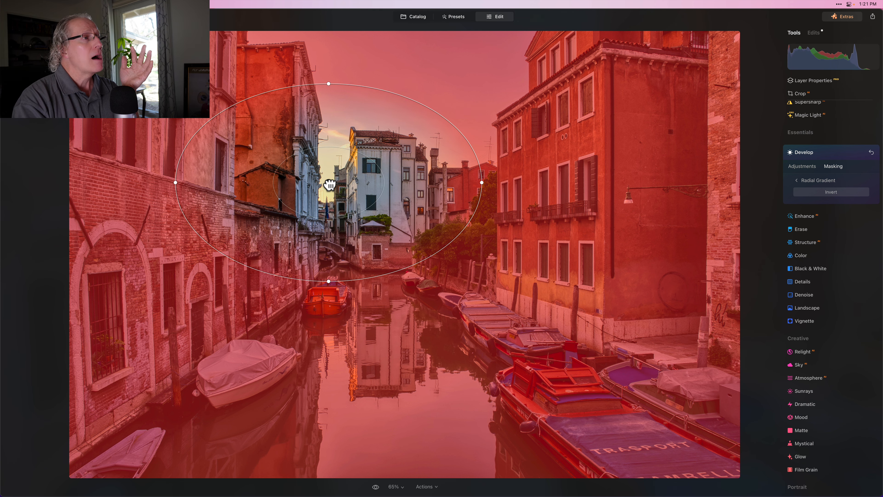
pyautogui.click(812, 195)
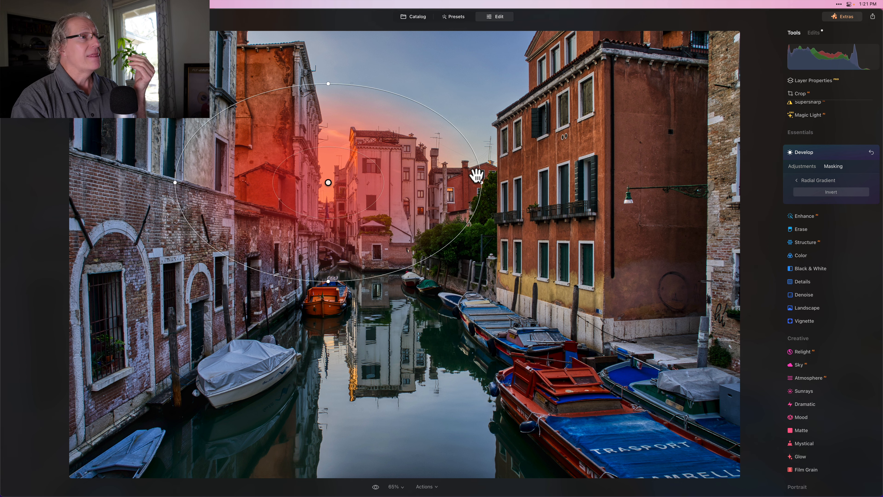
pyautogui.moveTo(478, 158); pyautogui.dragTo(496, 155)
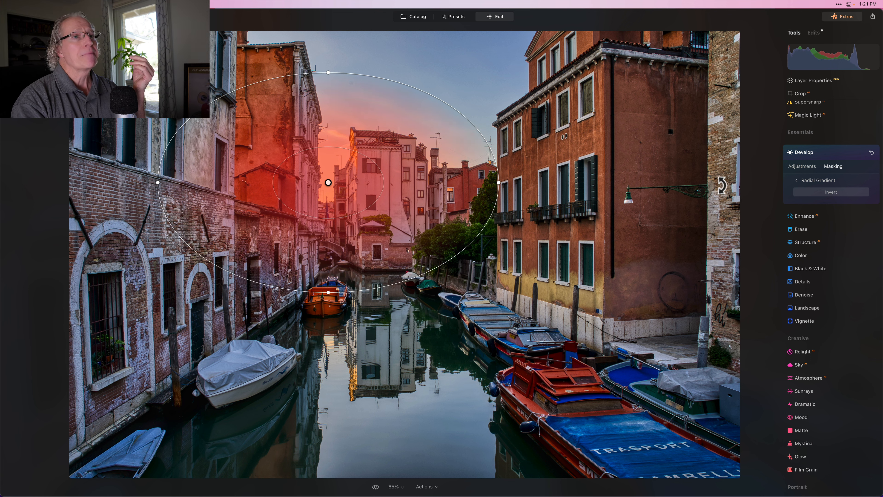
# Set the masked Develop adjustment's Exposure to 0.80 and Temperature to 11, and compare the photo with and without it
pyautogui.click(800, 167)
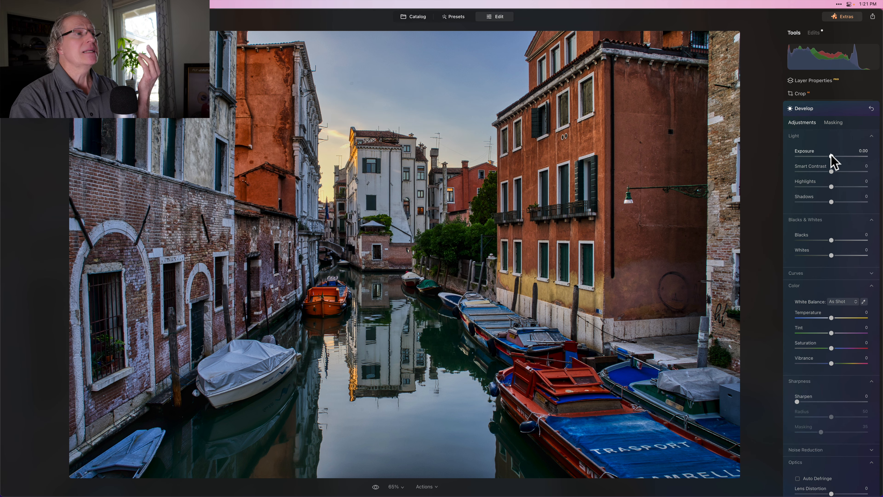
pyautogui.moveTo(831, 156); pyautogui.dragTo(837, 156)
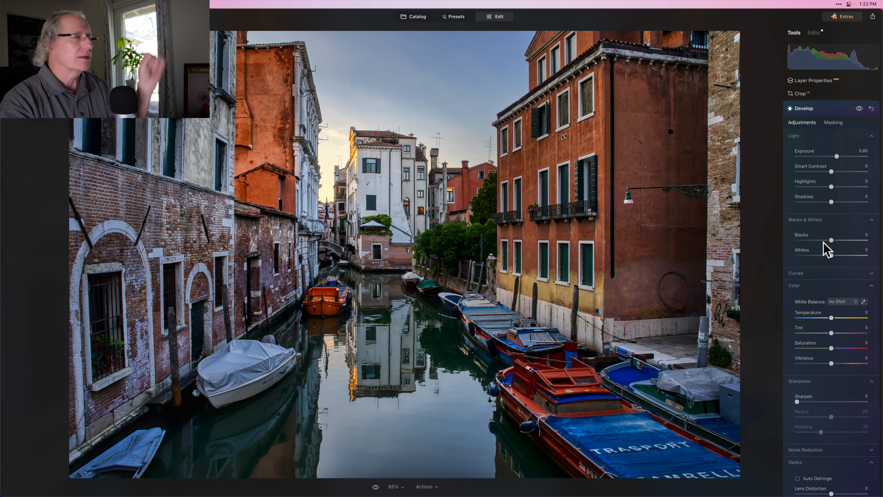
pyautogui.moveTo(831, 317); pyautogui.dragTo(836, 318)
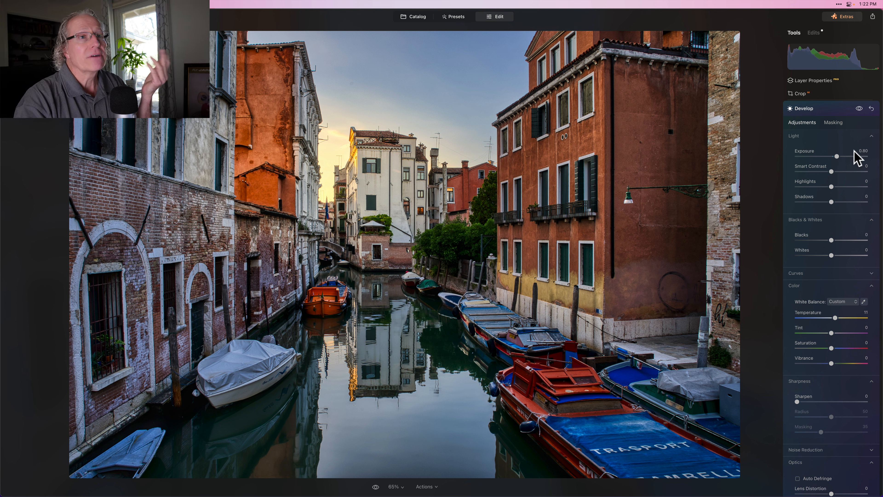
pyautogui.click(858, 107)
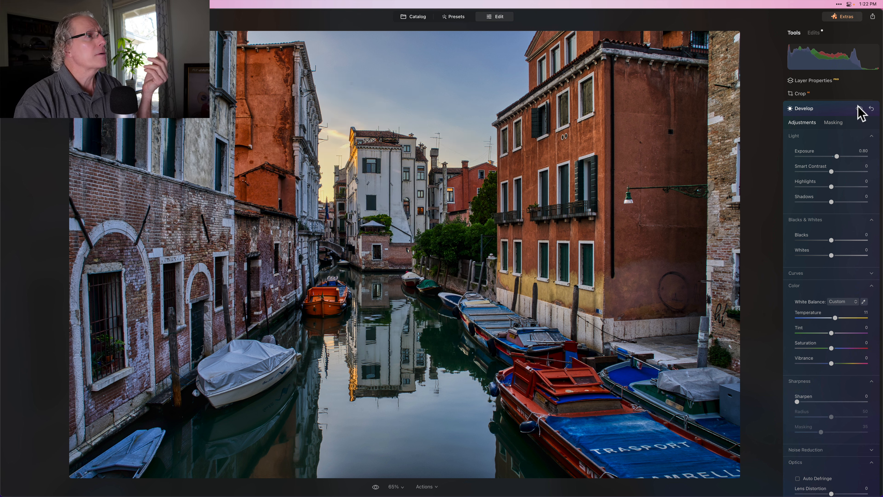
pyautogui.click(858, 108)
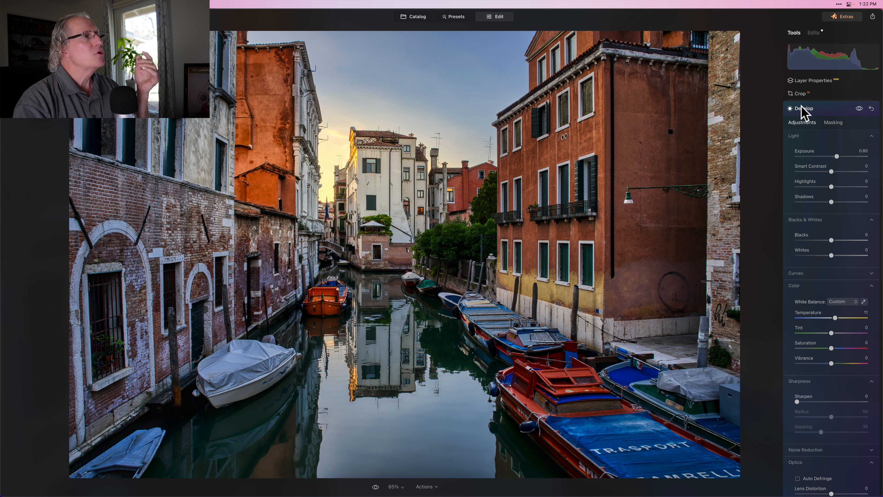
# Draw a radial gradient again for the Develop mask, centered on the sky gap, widen it over the buildings, and invert it
pyautogui.click(834, 123)
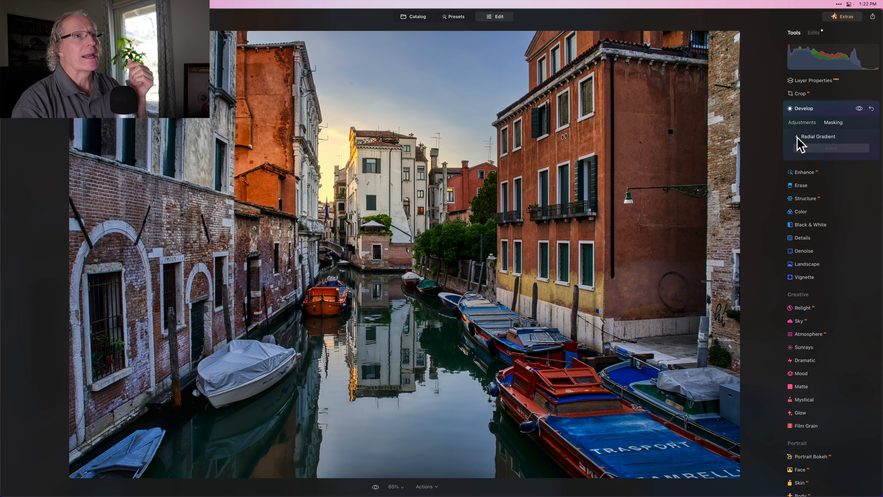
pyautogui.click(812, 137)
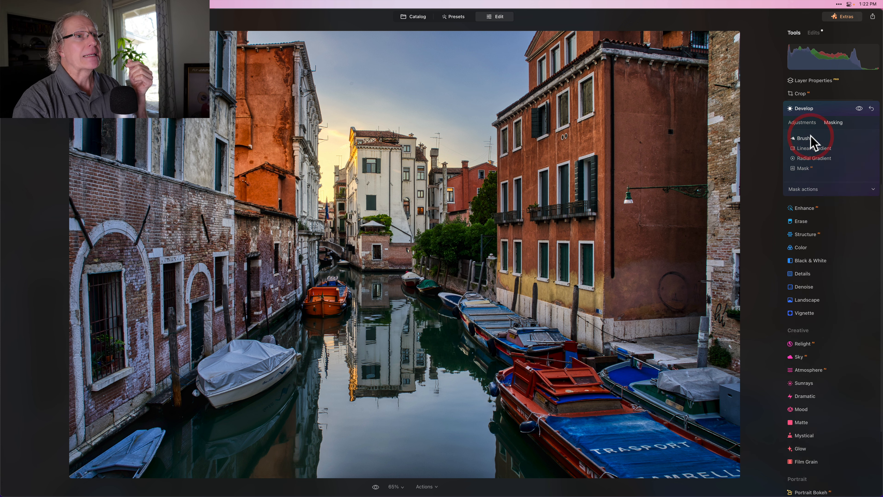
pyautogui.click(808, 158)
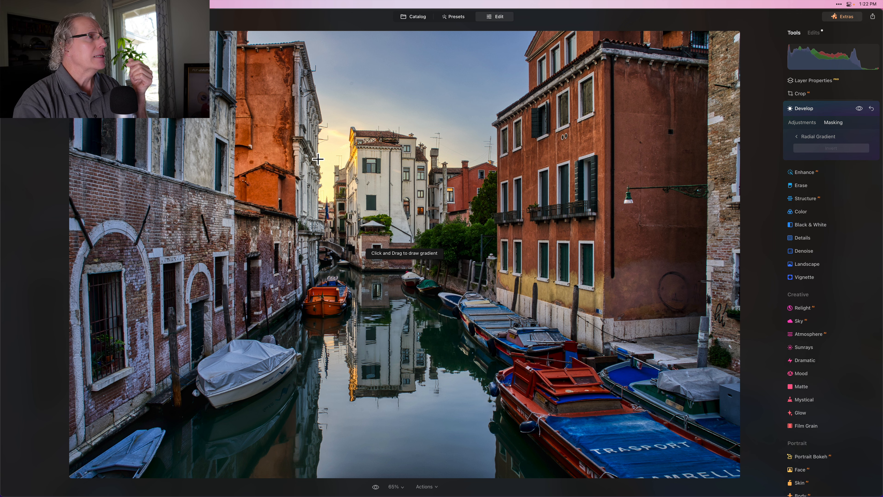
pyautogui.moveTo(329, 171); pyautogui.dragTo(361, 171)
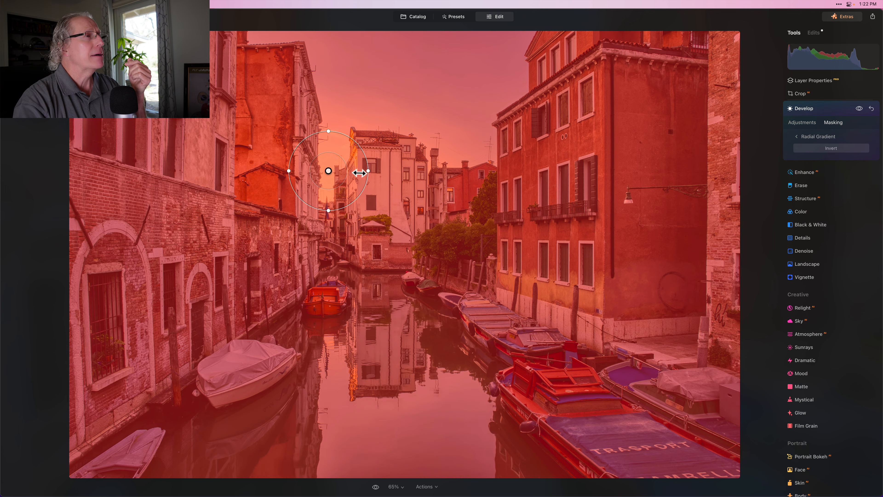
pyautogui.click(839, 149)
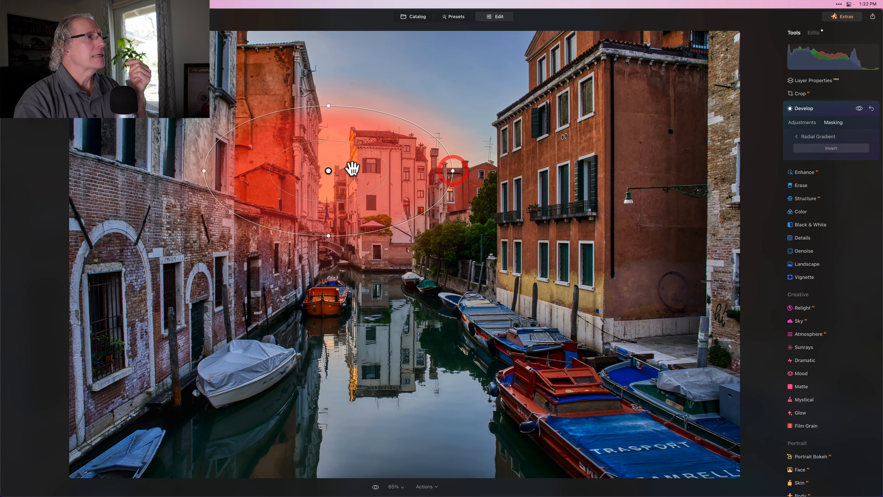
# Recenter the radial gradient on the sky gap and reshape it into a wide ellipse over the far buildings
pyautogui.moveTo(329, 172); pyautogui.dragTo(327, 173)
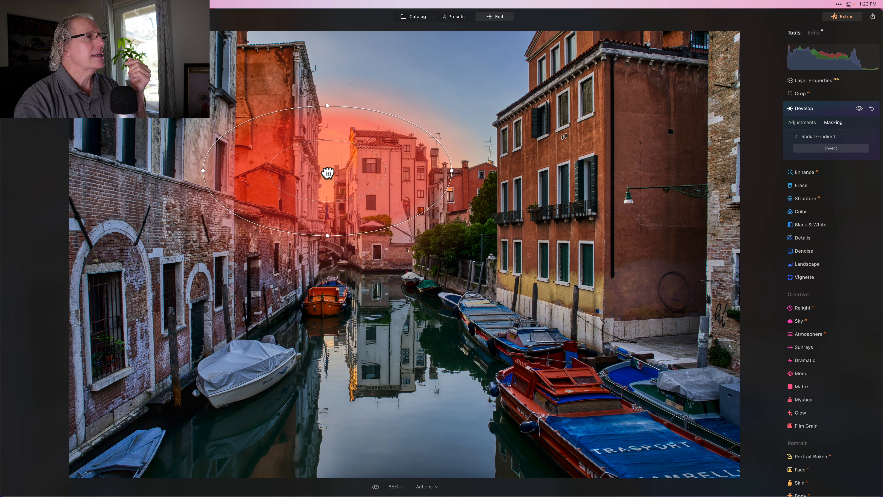
pyautogui.moveTo(377, 157); pyautogui.dragTo(459, 85)
pyautogui.moveTo(259, 171); pyautogui.dragTo(280, 173)
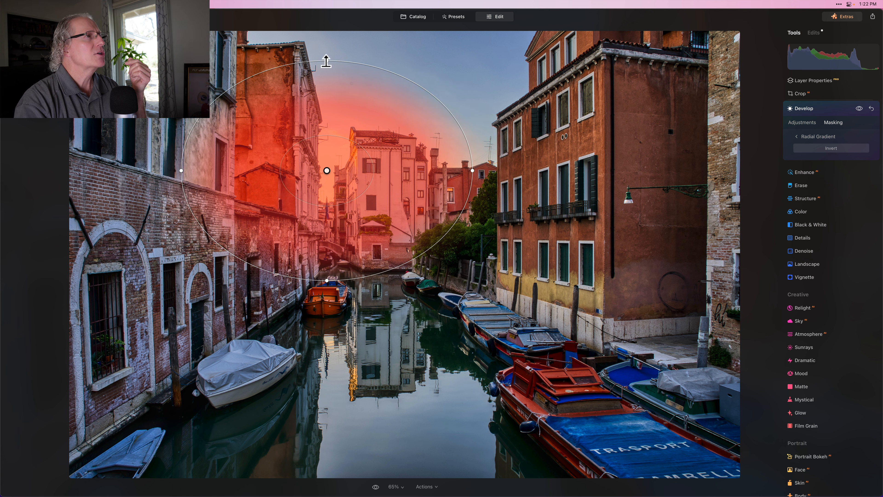
pyautogui.moveTo(326, 61); pyautogui.dragTo(331, 84)
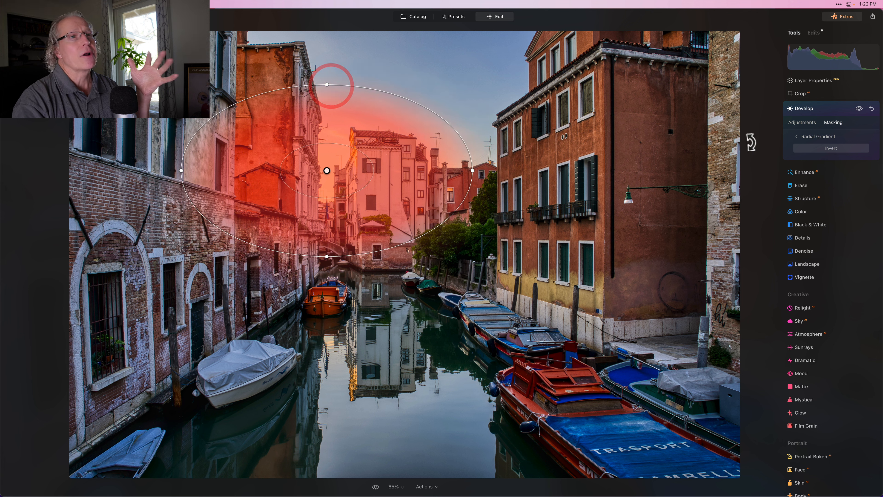
# Return to the Develop adjustments and compare the photo with and without the masked adjustment
pyautogui.click(803, 122)
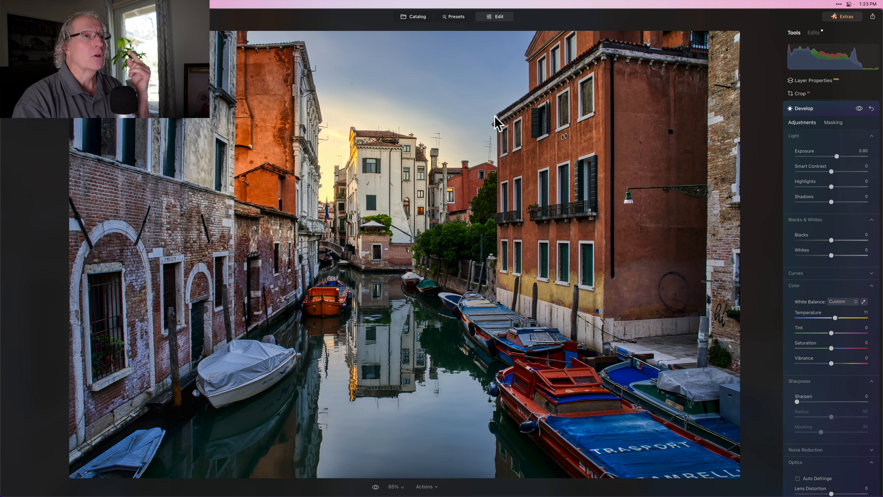
pyautogui.click(859, 109)
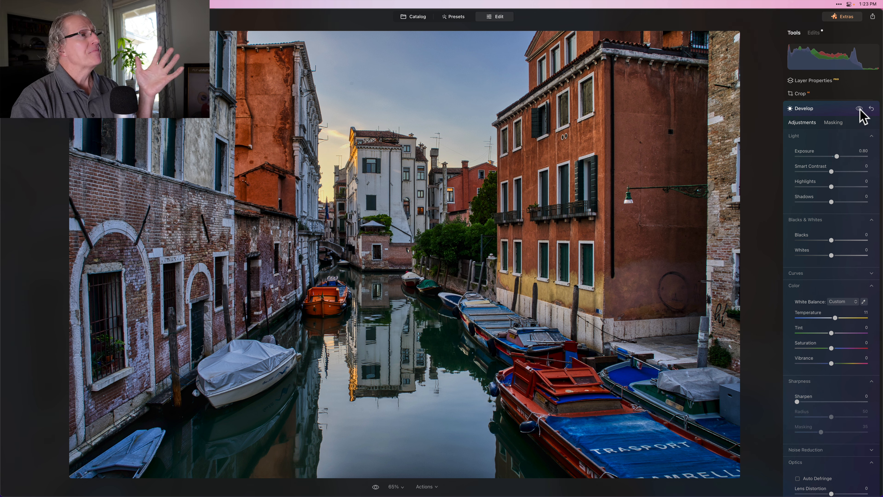
pyautogui.click(859, 108)
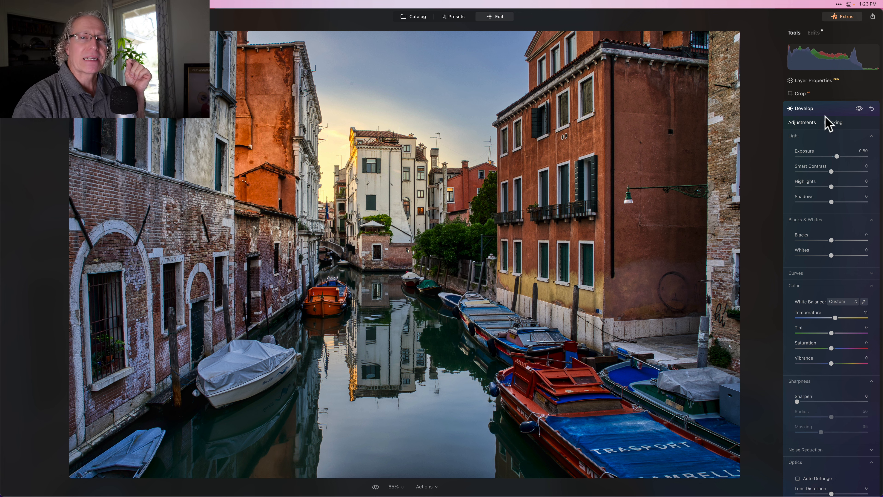
# Reduce the masked Develop adjustment to Exposure 0.17 and Temperature 2, compare the photo with and without it, and close the tool
pyautogui.click(859, 109)
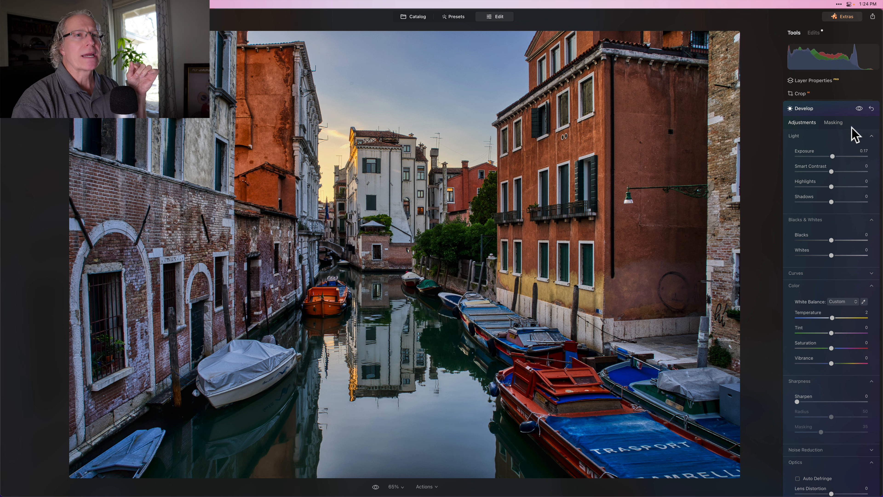
pyautogui.click(860, 108)
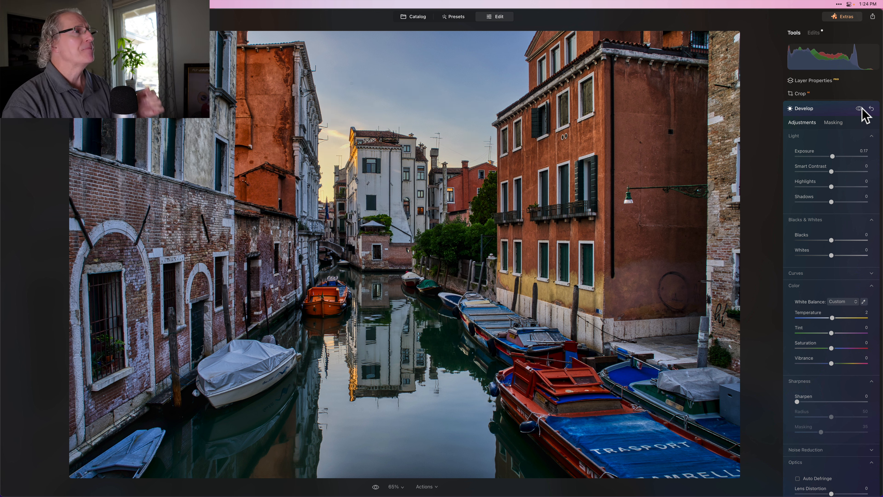
pyautogui.click(860, 109)
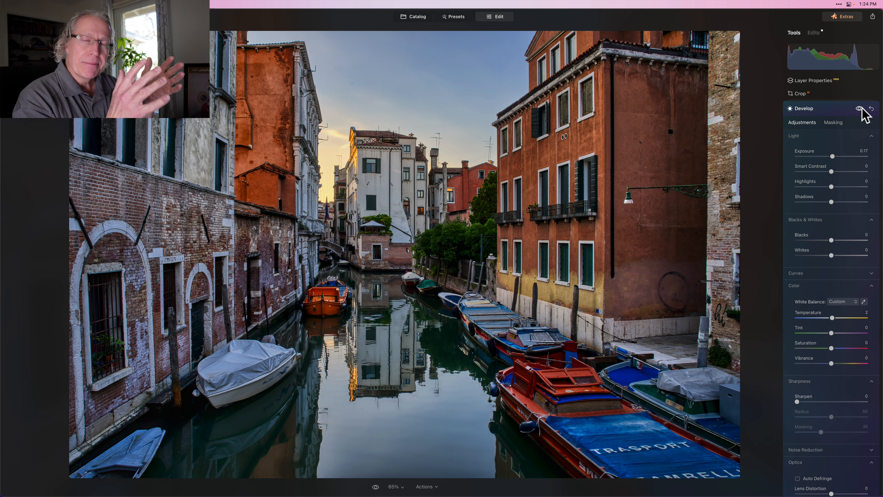
pyautogui.click(833, 111)
# Apply Color Harmony with a Brilliance of 3 and a Warmth of -38
pyautogui.scroll(4, 799, 209)
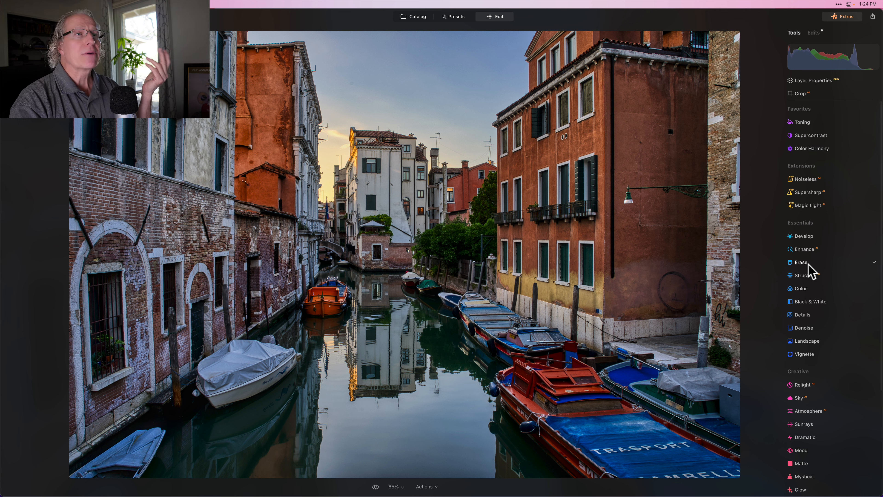
pyautogui.click(824, 149)
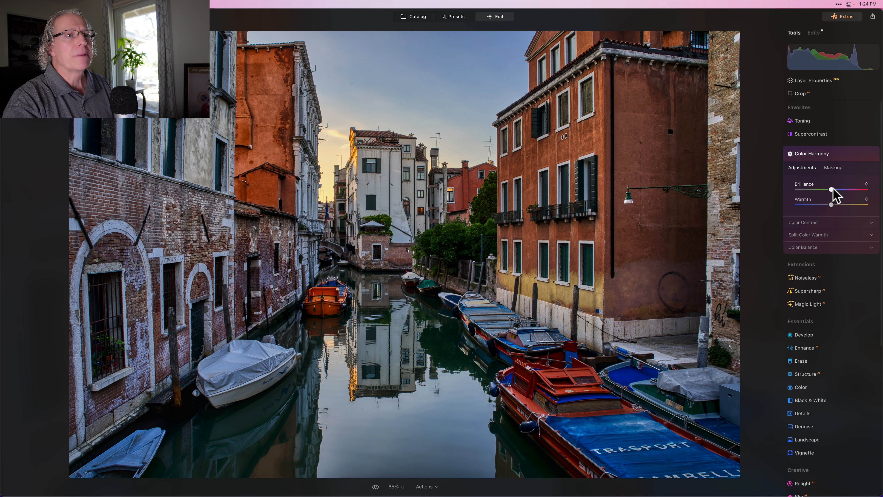
pyautogui.moveTo(832, 189); pyautogui.dragTo(833, 189)
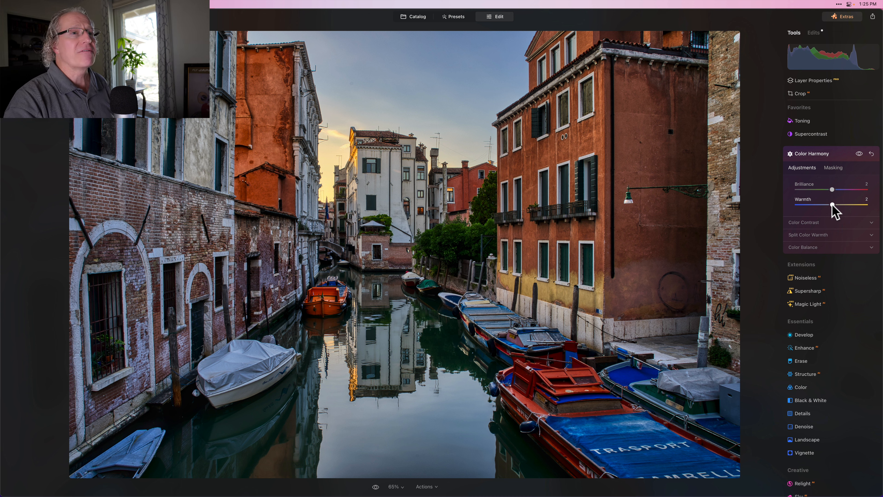
pyautogui.moveTo(832, 204); pyautogui.dragTo(818, 205)
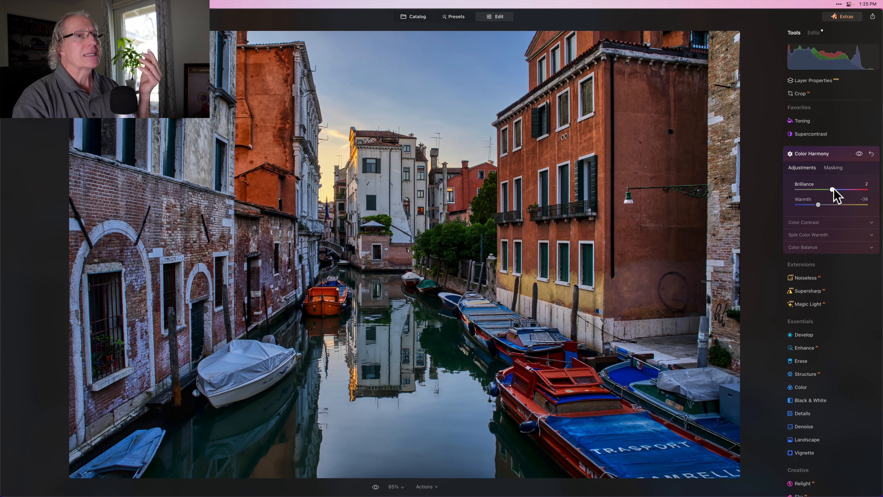
pyautogui.moveTo(833, 189); pyautogui.dragTo(834, 190)
# Set Color Harmony's Split Color Warmth to Warm 4 and Cool -6
pyautogui.click(819, 235)
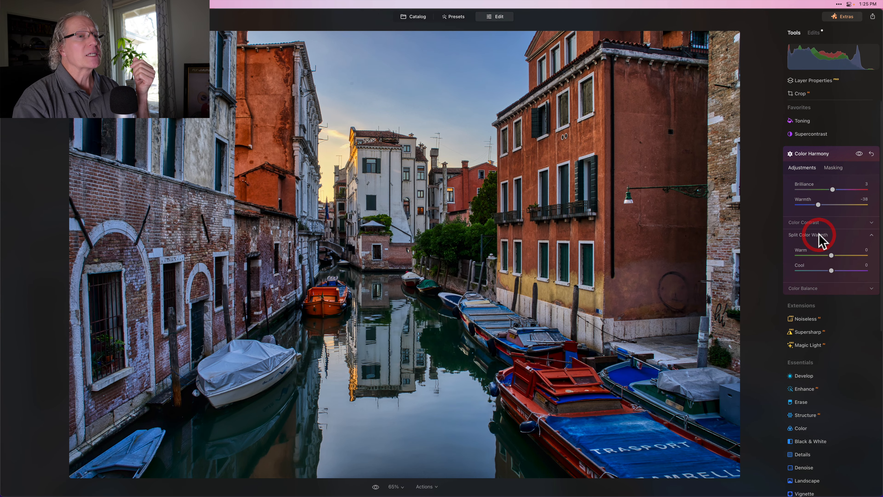
pyautogui.scroll(-1, 820, 236)
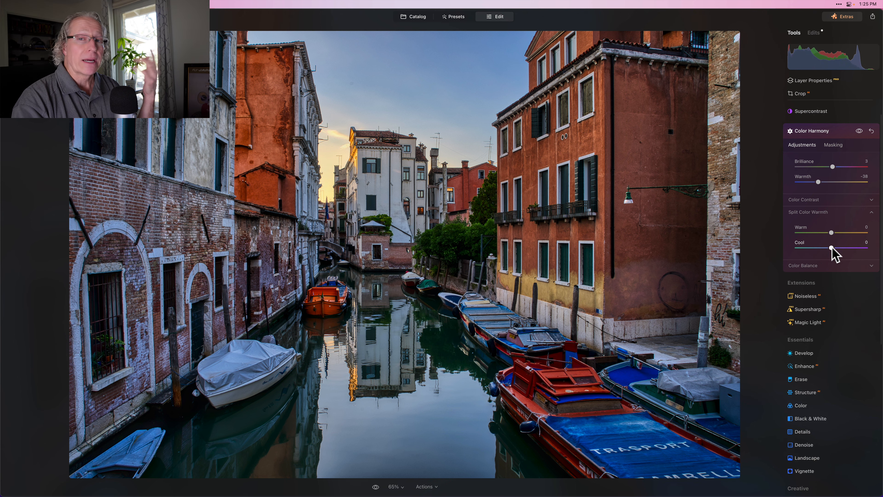
pyautogui.moveTo(832, 248)
pyautogui.mouseDown()
pyautogui.moveTo(856, 249)
pyautogui.moveTo(829, 246)
pyautogui.moveTo(833, 233)
pyautogui.mouseUp()
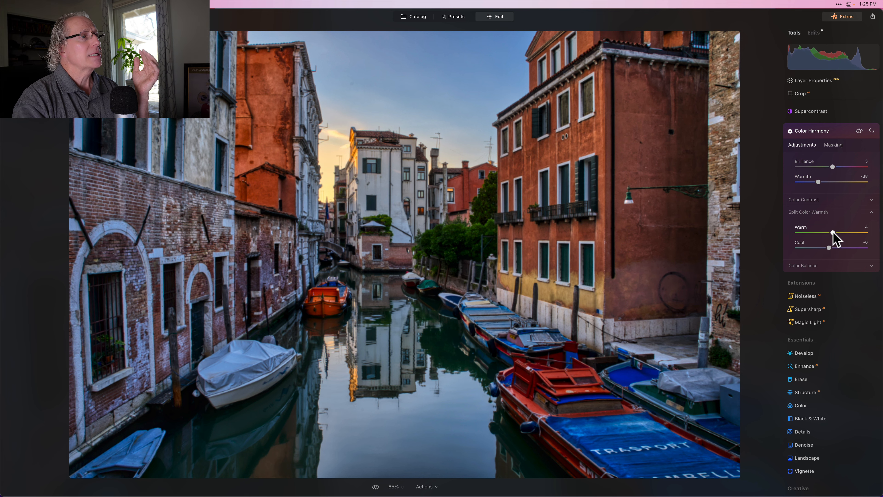
pyautogui.click(834, 233)
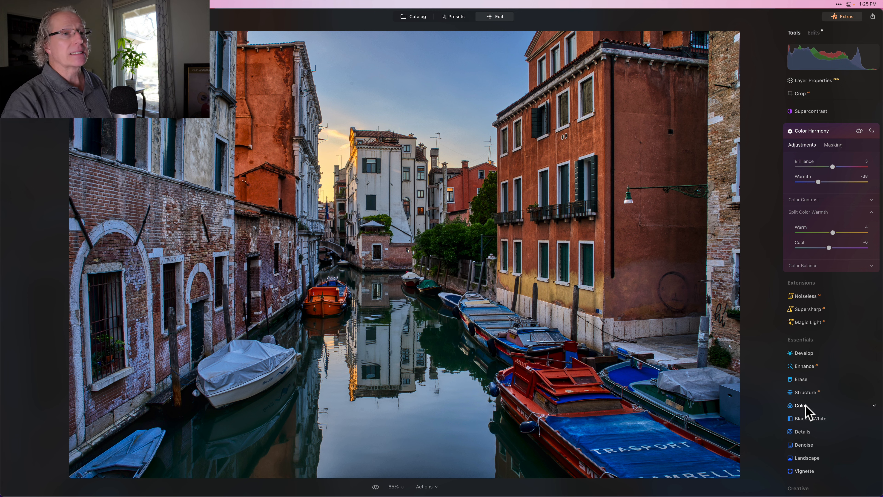
# In Color Harmony's Color Balance, set Yellow-Blue to 3 for the shadows and Magenta-Green to -10 for the highlights
pyautogui.click(812, 265)
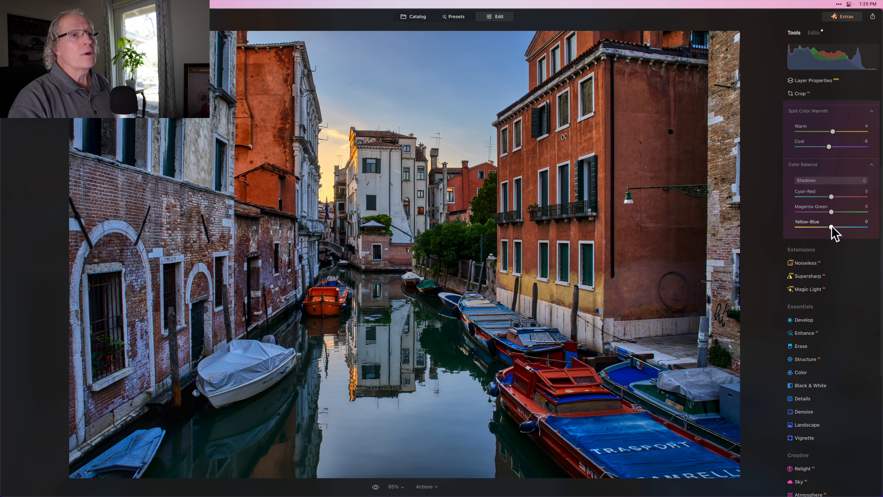
pyautogui.moveTo(832, 227); pyautogui.dragTo(834, 227)
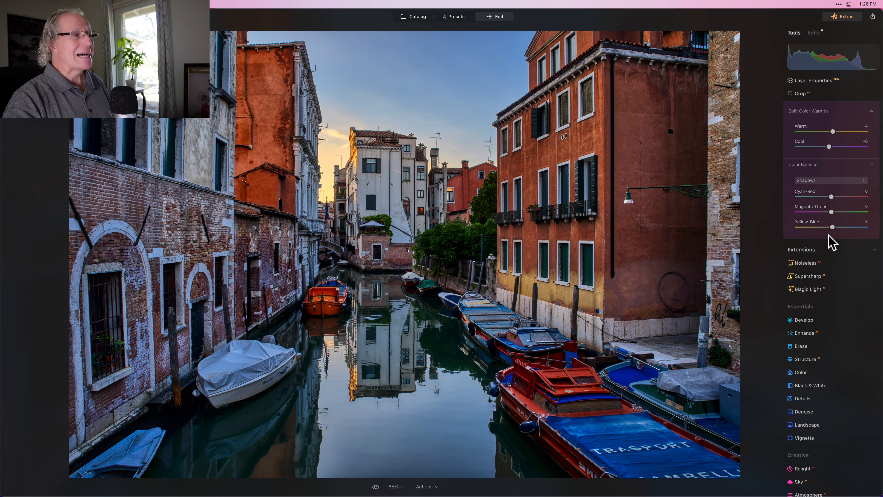
pyautogui.click(824, 181)
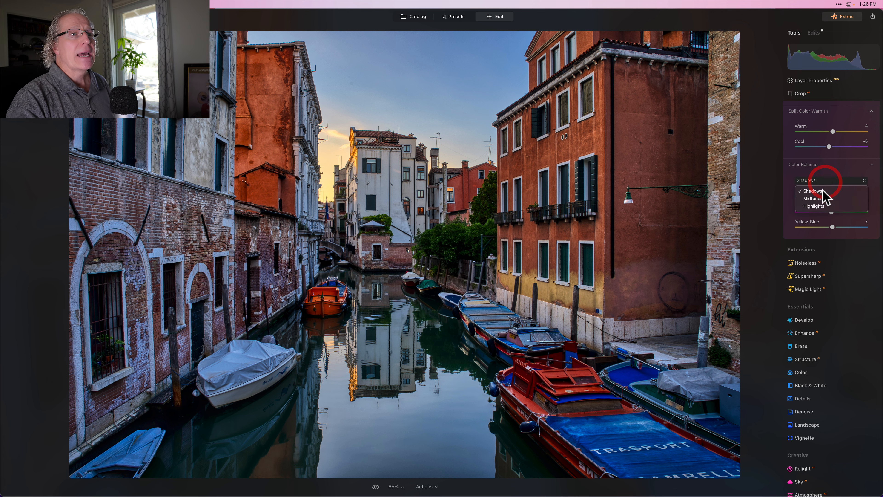
pyautogui.click(820, 203)
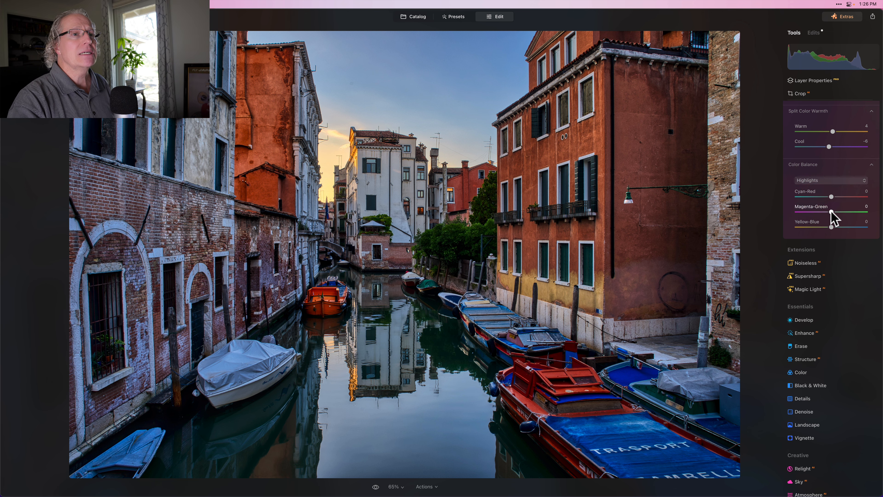
pyautogui.moveTo(830, 211); pyautogui.dragTo(828, 211)
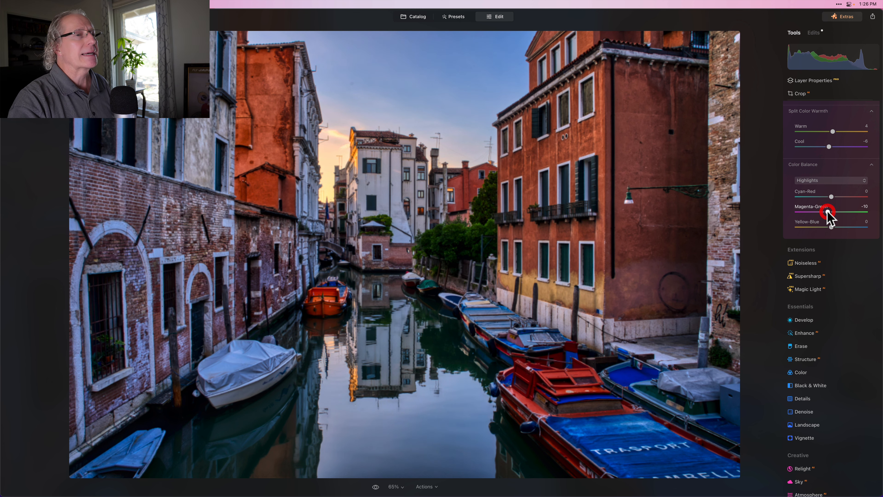
# In Color Harmony's Color Balance, set the highlights' Cyan-Red to 3, leave Yellow-Blue at 0, and close the tool
pyautogui.moveTo(833, 197); pyautogui.dragTo(834, 198)
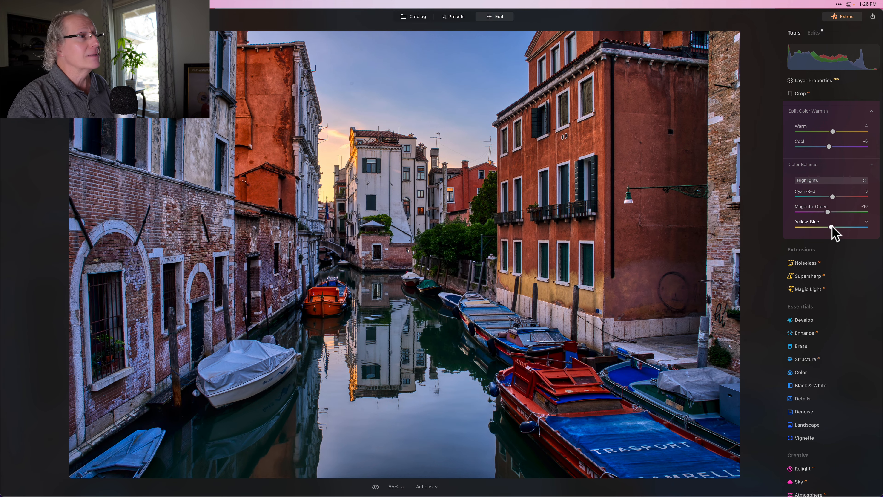
pyautogui.moveTo(832, 228); pyautogui.dragTo(831, 227)
pyautogui.scroll(3, 861, 132)
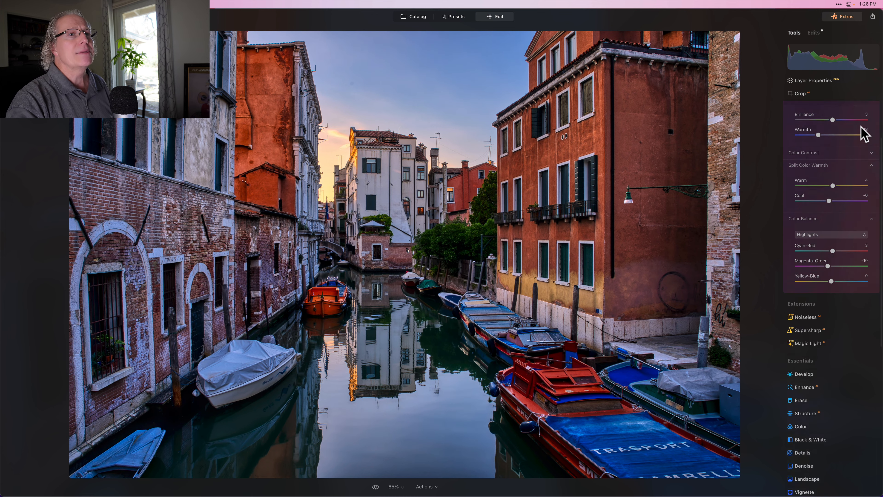
pyautogui.scroll(2, 862, 126)
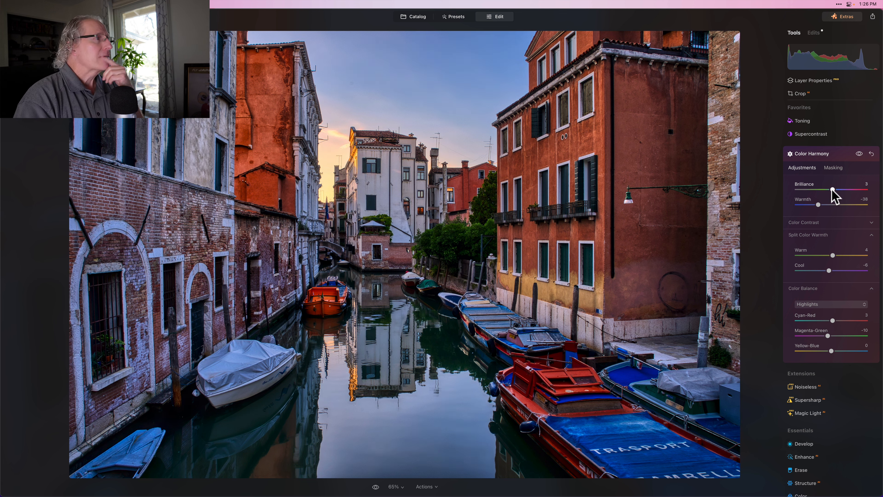
pyautogui.click(841, 156)
# In the Color tool's HSL settings, reduce the Blue saturation to -33
pyautogui.scroll(-1, 817, 278)
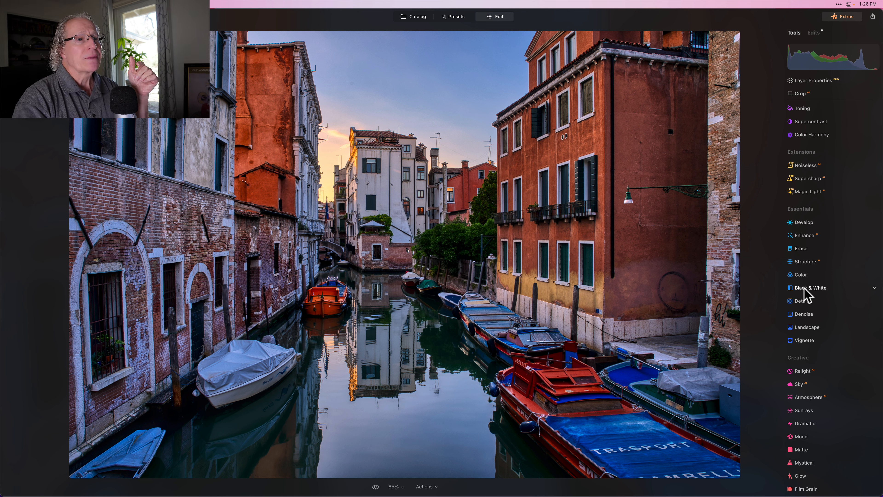
pyautogui.click(805, 275)
pyautogui.click(799, 300)
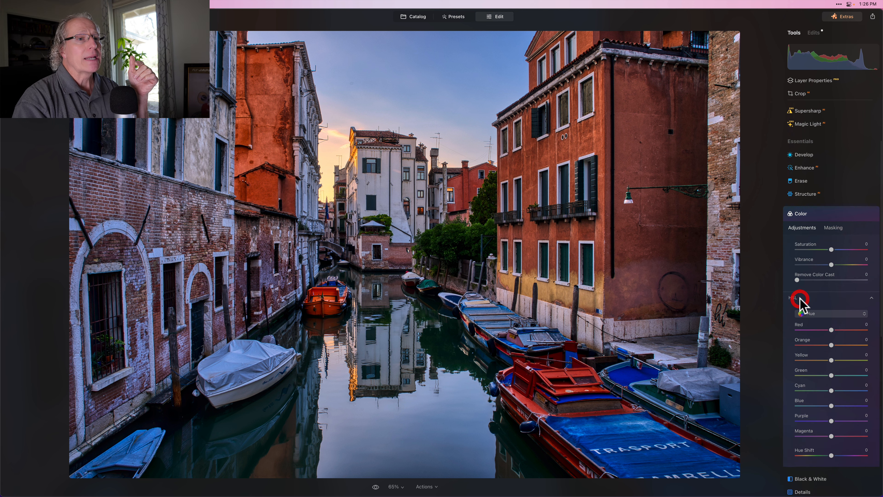
pyautogui.click(821, 242)
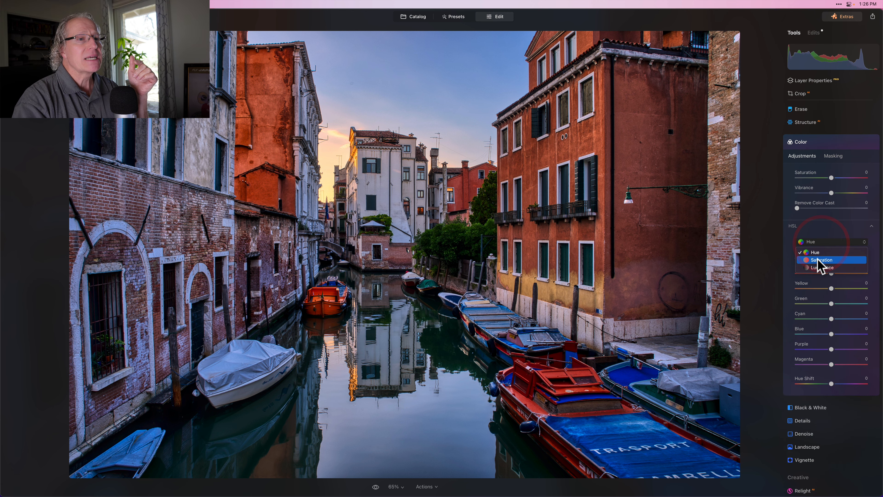
pyautogui.click(819, 259)
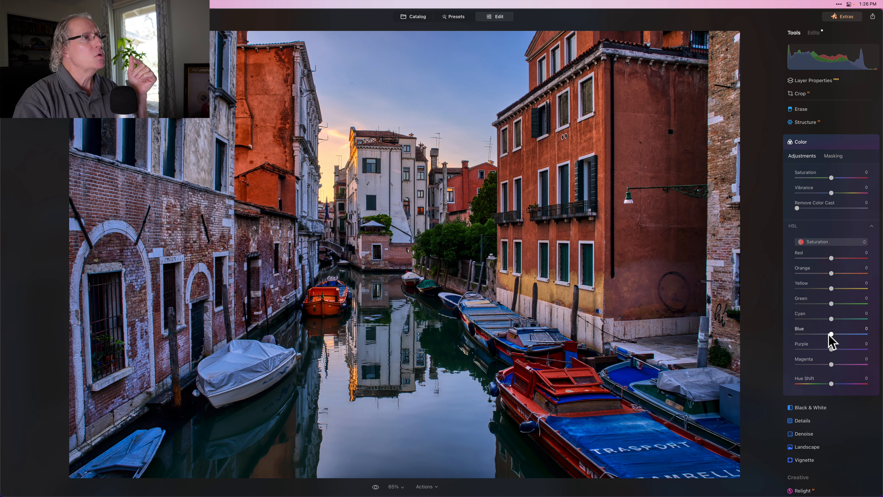
pyautogui.moveTo(830, 335); pyautogui.dragTo(820, 335)
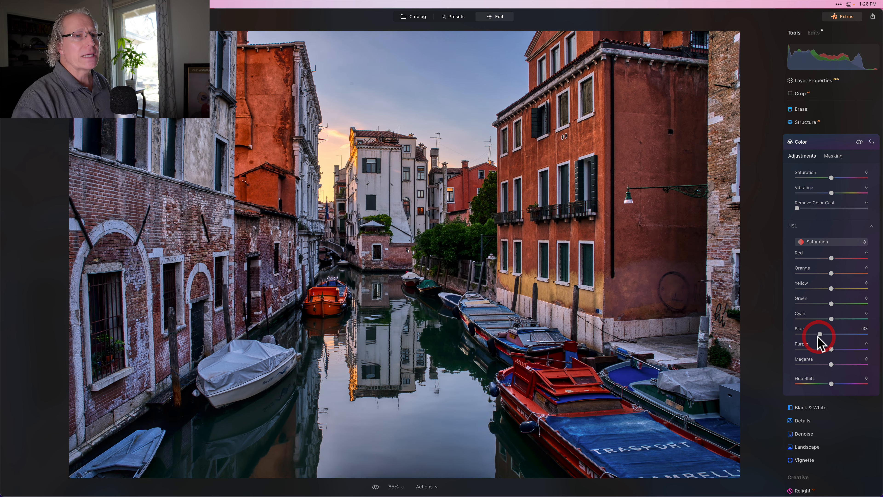
# Paint a brush mask for the Color adjustment over the sky and the buildings along the canal, and compare the photo with and without it
pyautogui.click(839, 157)
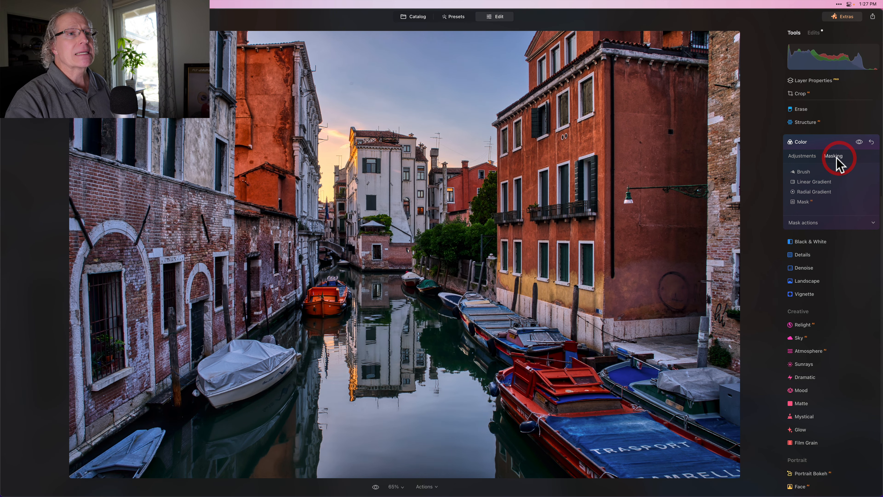
pyautogui.click(804, 173)
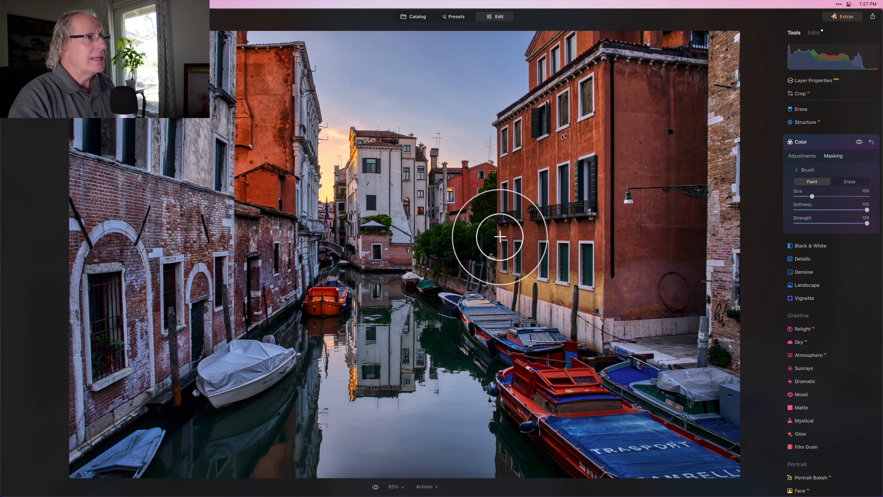
pyautogui.moveTo(406, 153)
pyautogui.mouseDown()
pyautogui.moveTo(411, 190)
pyautogui.moveTo(436, 191)
pyautogui.moveTo(436, 219)
pyautogui.moveTo(378, 169)
pyautogui.moveTo(361, 216)
pyautogui.moveTo(369, 228)
pyautogui.moveTo(400, 231)
pyautogui.moveTo(386, 212)
pyautogui.mouseUp()
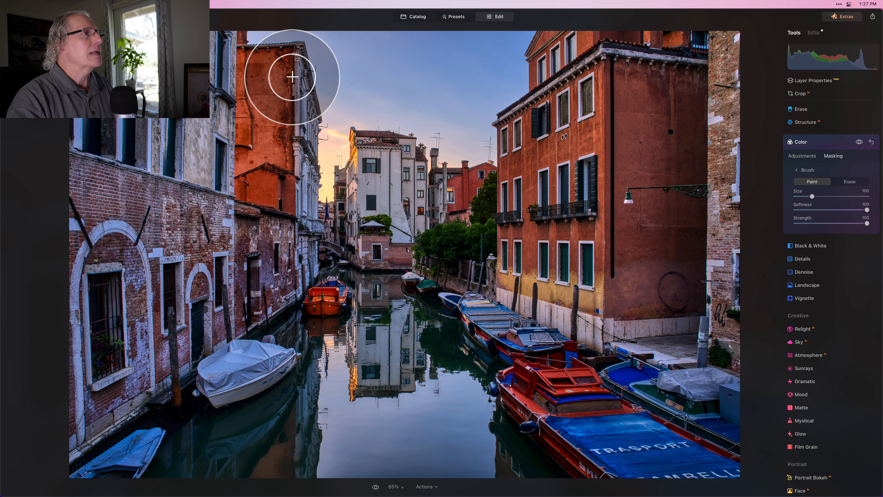
pyautogui.moveTo(292, 75)
pyautogui.mouseDown()
pyautogui.moveTo(302, 173)
pyautogui.moveTo(186, 164)
pyautogui.moveTo(208, 103)
pyautogui.moveTo(195, 48)
pyautogui.moveTo(221, 45)
pyautogui.moveTo(220, 157)
pyautogui.moveTo(169, 164)
pyautogui.moveTo(159, 110)
pyautogui.moveTo(125, 124)
pyautogui.moveTo(103, 81)
pyautogui.moveTo(67, 122)
pyautogui.moveTo(71, 154)
pyautogui.moveTo(162, 154)
pyautogui.moveTo(93, 145)
pyautogui.moveTo(214, 169)
pyautogui.moveTo(224, 189)
pyautogui.moveTo(201, 69)
pyautogui.moveTo(215, 42)
pyautogui.moveTo(179, 62)
pyautogui.moveTo(144, 174)
pyautogui.moveTo(182, 285)
pyautogui.moveTo(226, 224)
pyautogui.moveTo(226, 321)
pyautogui.moveTo(155, 370)
pyautogui.moveTo(253, 245)
pyautogui.moveTo(267, 267)
pyautogui.moveTo(264, 283)
pyautogui.moveTo(295, 266)
pyautogui.moveTo(288, 280)
pyautogui.moveTo(236, 311)
pyautogui.moveTo(266, 223)
pyautogui.moveTo(283, 225)
pyautogui.moveTo(277, 242)
pyautogui.moveTo(296, 236)
pyautogui.moveTo(410, 246)
pyautogui.mouseUp()
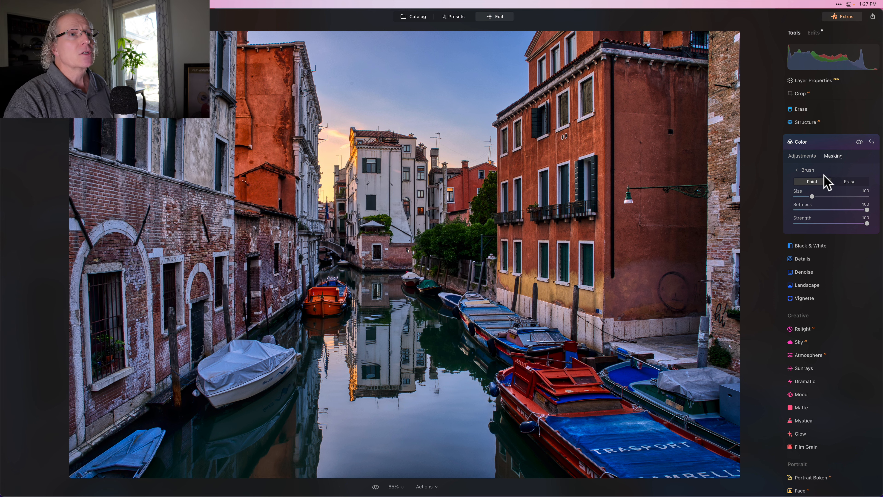
pyautogui.click(859, 143)
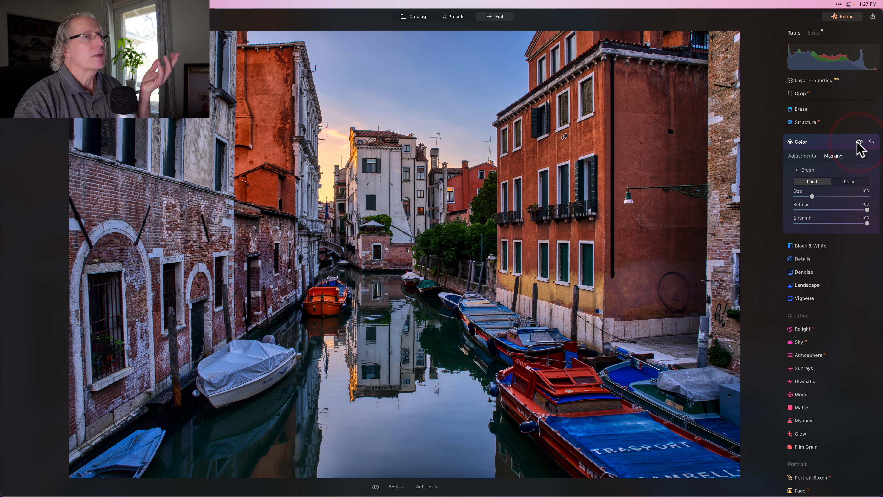
# Set the masked Color adjustment's HSL Blue saturation to -50, and both its Vibrance and overall Saturation to -5
pyautogui.click(803, 156)
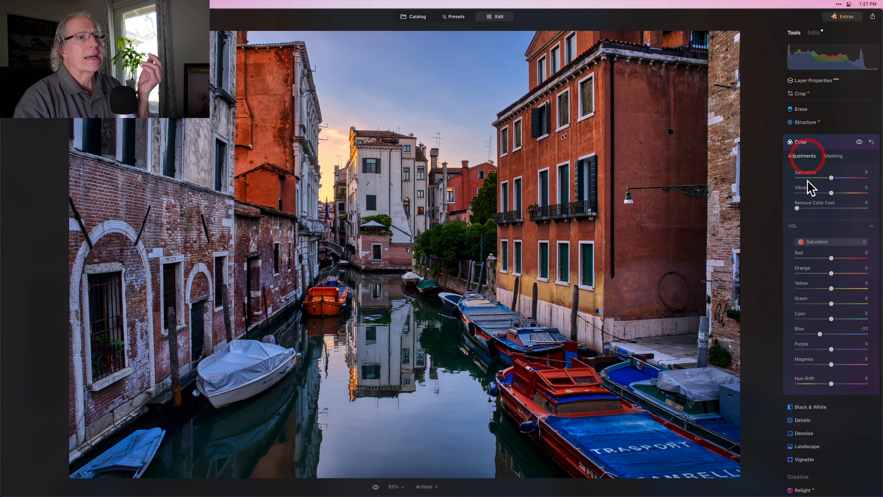
pyautogui.moveTo(820, 334); pyautogui.dragTo(814, 335)
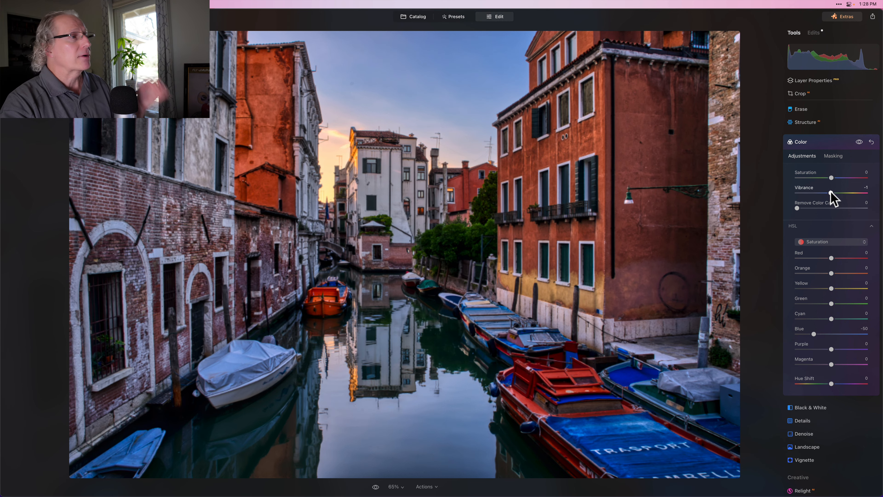
pyautogui.click(831, 192)
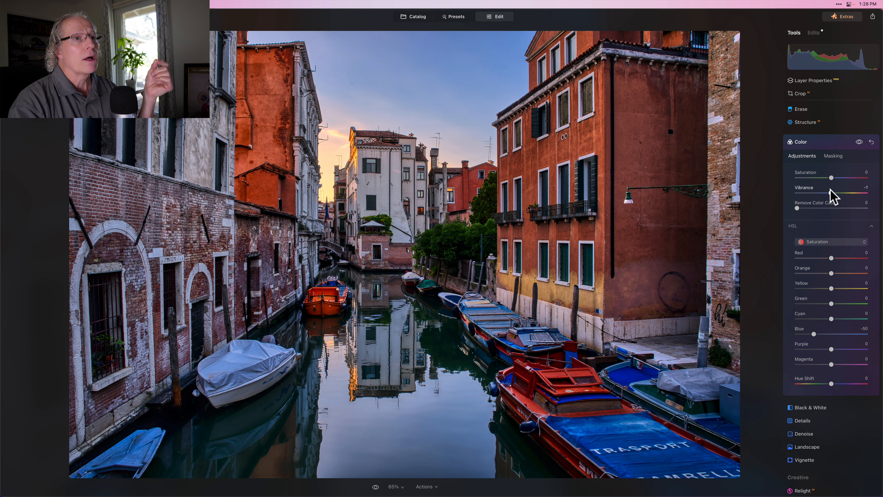
pyautogui.moveTo(831, 192); pyautogui.dragTo(831, 178)
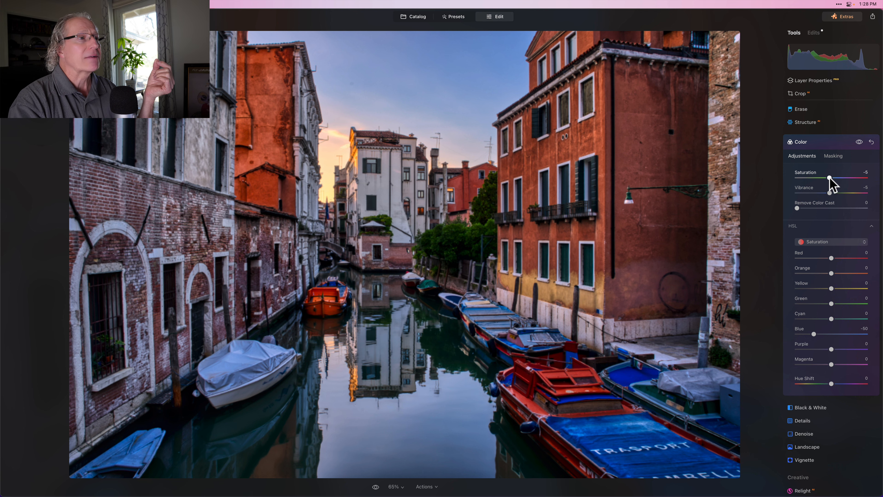
pyautogui.click(830, 178)
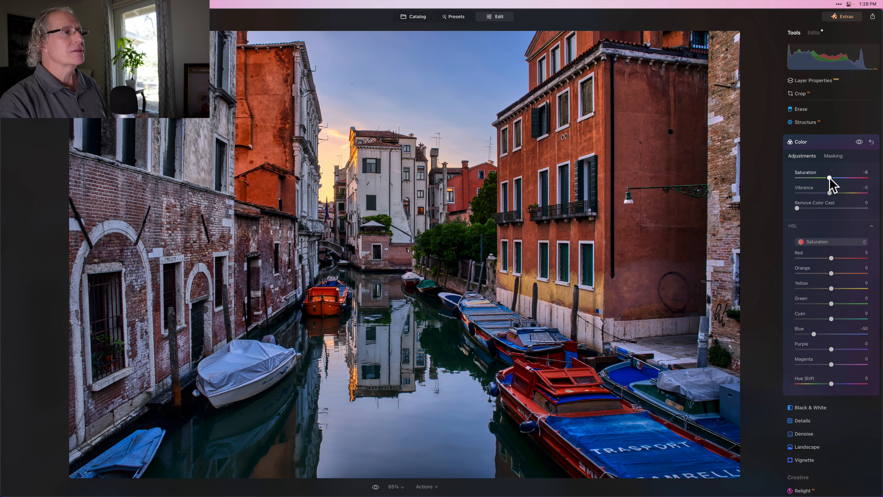
# Compare the photo with and without the Color adjustment, close the tool, and compare the edit with the original image
pyautogui.click(857, 141)
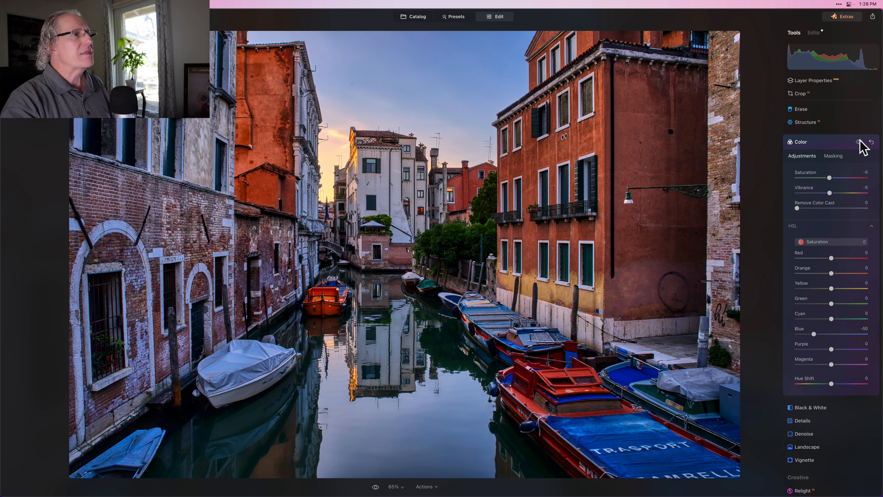
pyautogui.click(841, 144)
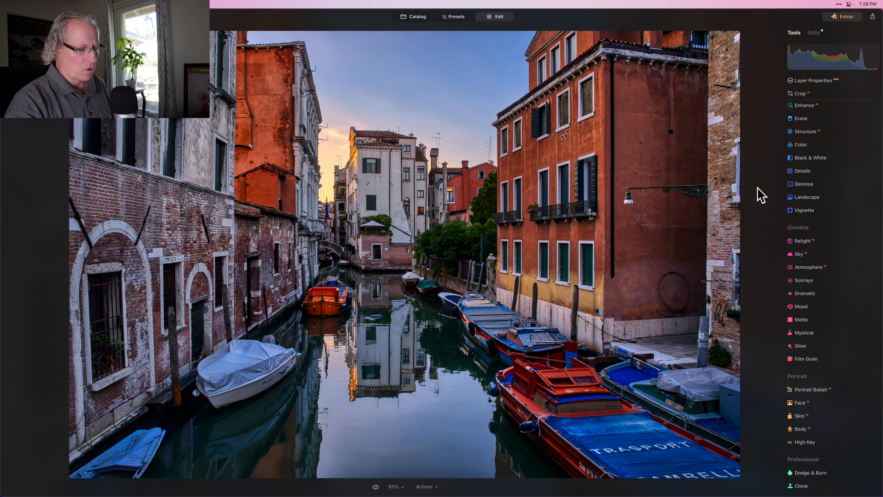
pyautogui.press('\\')
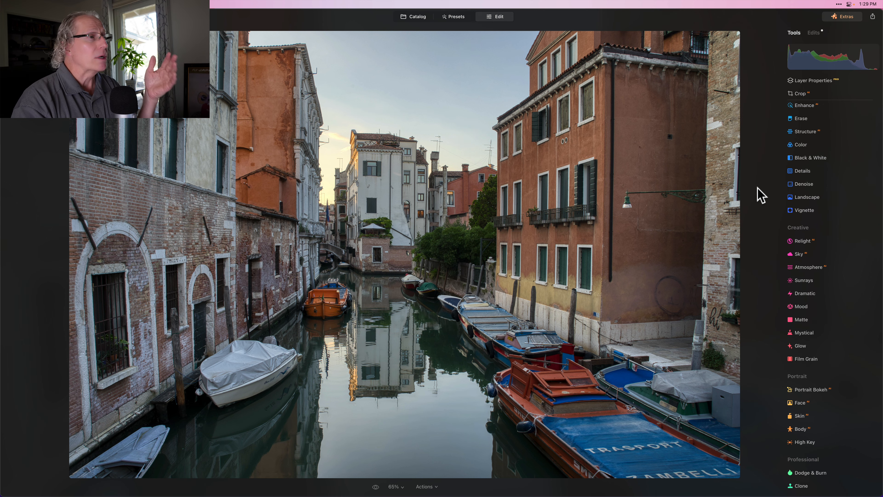
pyautogui.press('\\')
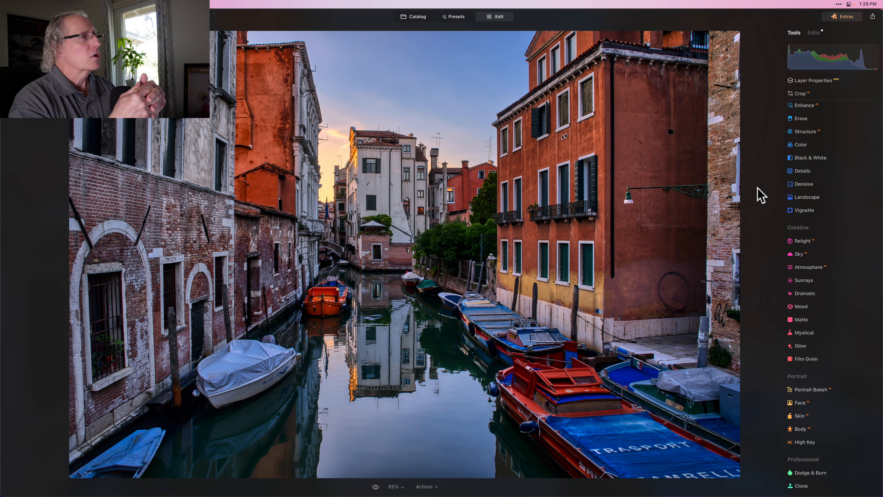
# Give the Enhance tool an inverted radial gradient mask centered on the canal below the distant white building
pyautogui.scroll(2, 810, 209)
pyautogui.scroll(2, 809, 200)
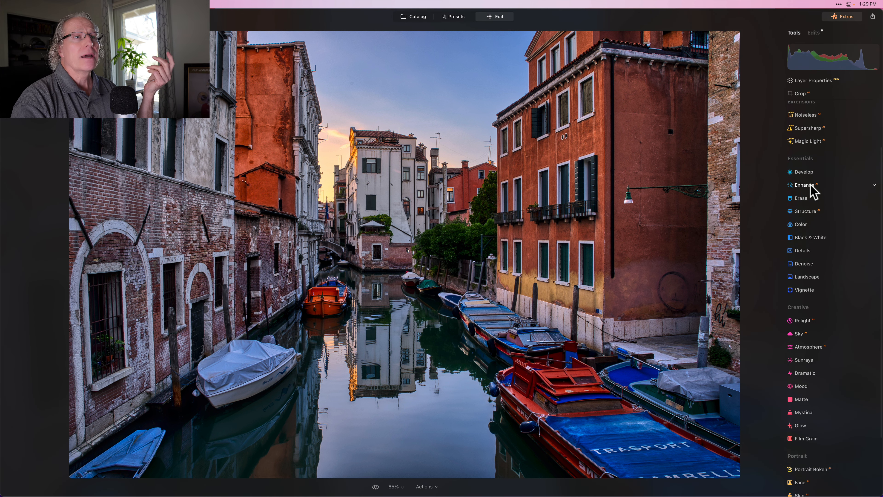
pyautogui.click(809, 191)
pyautogui.click(835, 206)
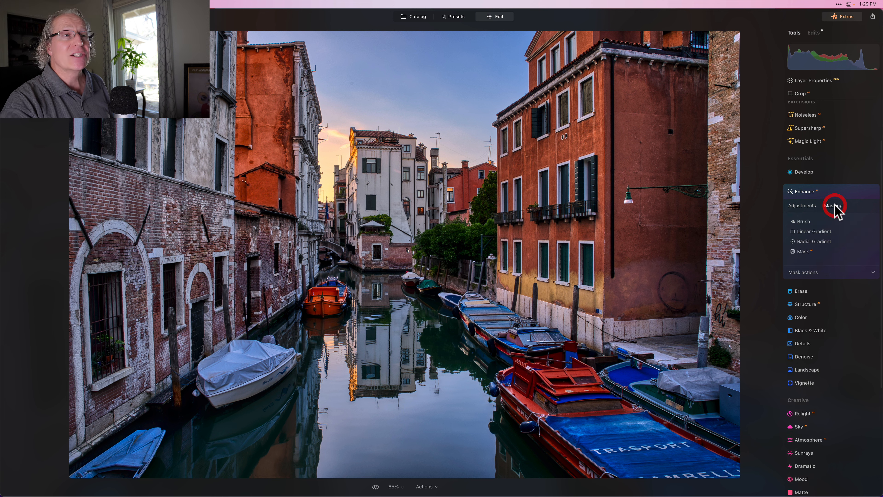
pyautogui.click(806, 242)
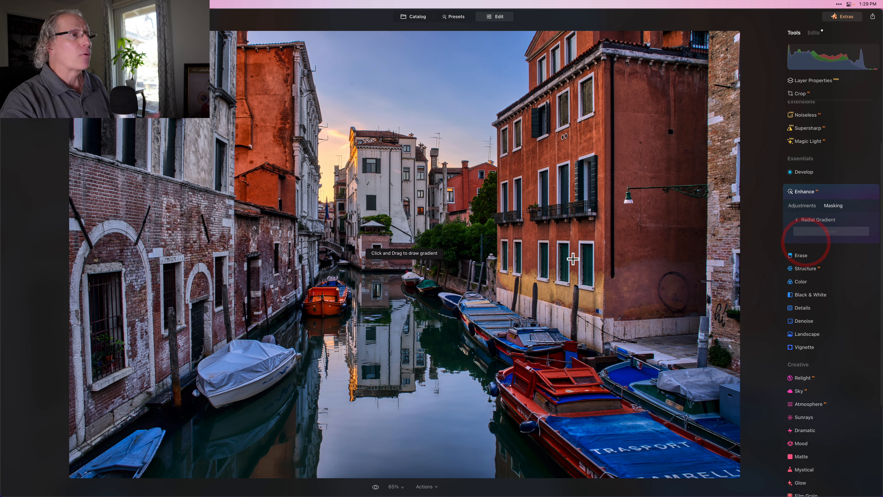
pyautogui.moveTo(377, 277); pyautogui.dragTo(485, 305)
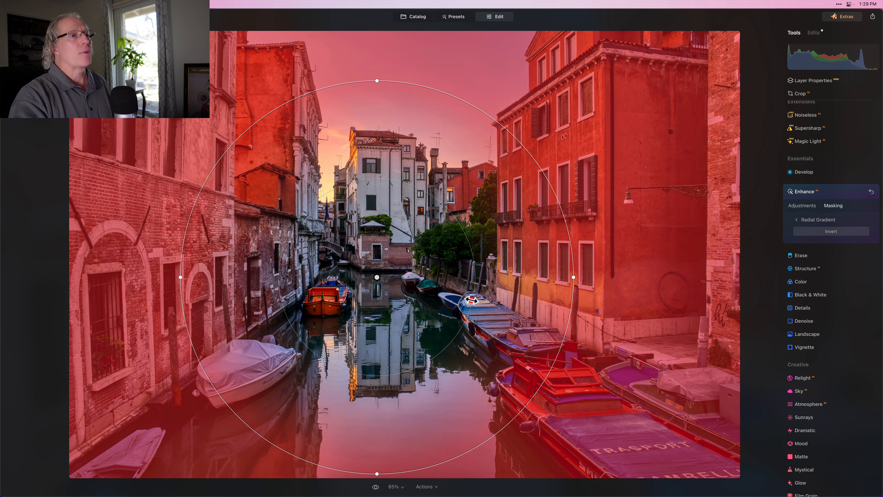
pyautogui.click(837, 231)
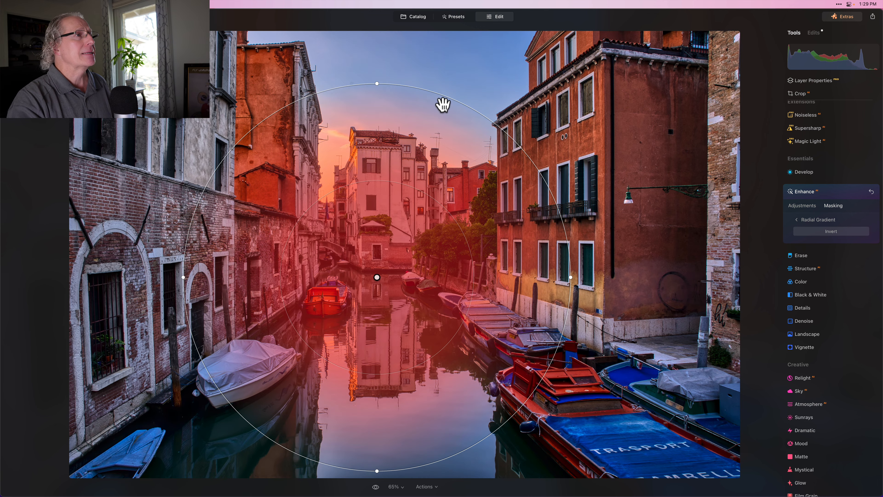
# Reshape the Enhance radial gradient into a wide ellipse with a larger inner area, spanning from the sky down to the foreground water
pyautogui.moveTo(377, 83); pyautogui.dragTo(378, 139)
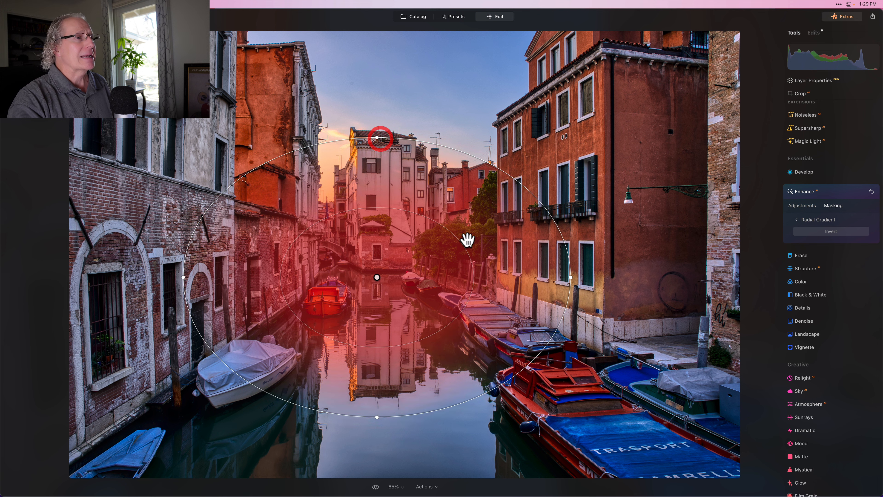
pyautogui.moveTo(464, 241); pyautogui.dragTo(519, 242)
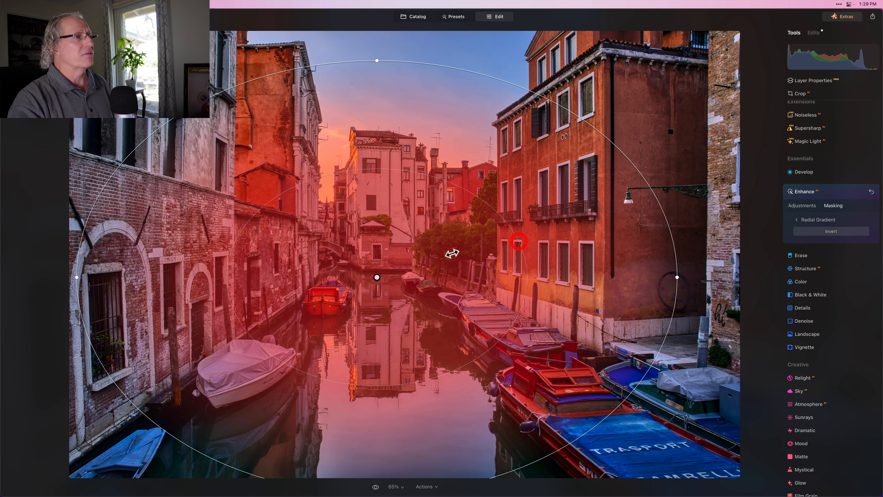
pyautogui.moveTo(466, 70); pyautogui.dragTo(457, 103)
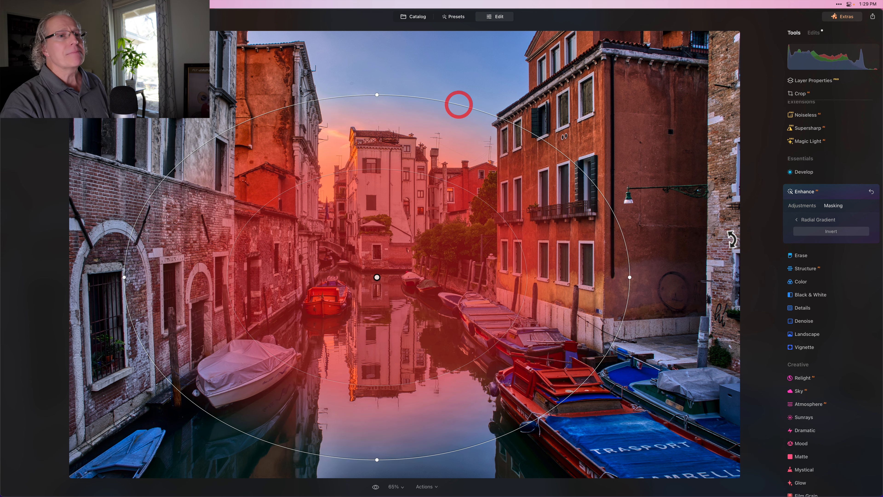
# Set the masked Enhance adjustment's Accent to 25, compare the photo with and without it, and close the tool
pyautogui.click(806, 205)
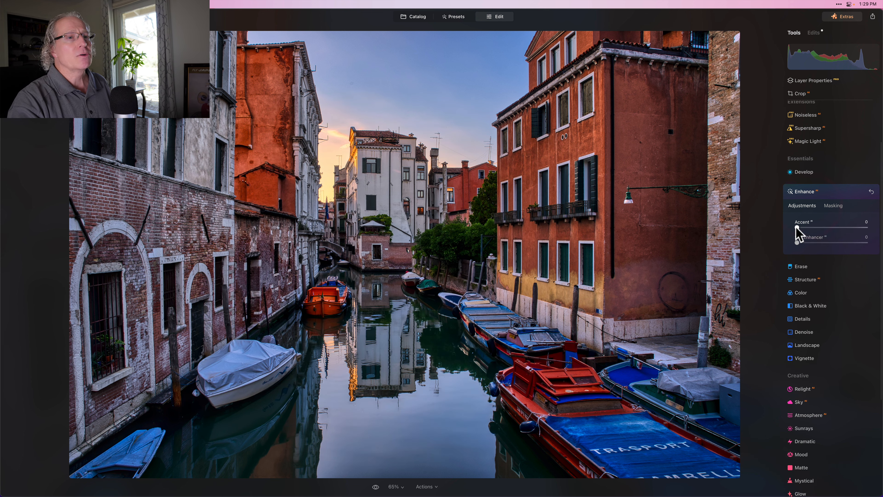
pyautogui.moveTo(797, 227); pyautogui.dragTo(815, 230)
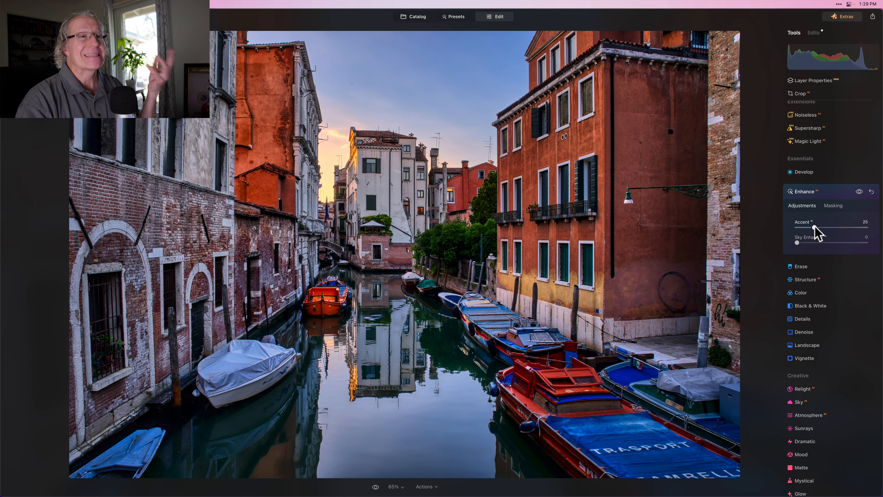
pyautogui.click(859, 191)
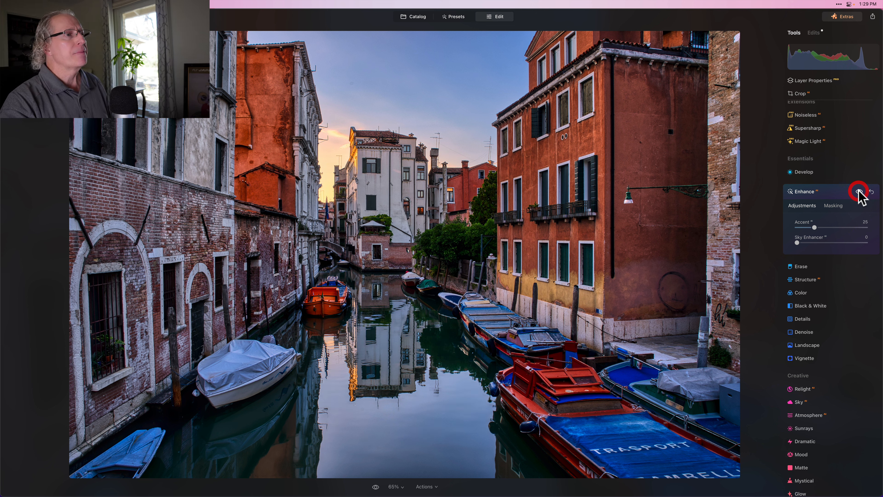
pyautogui.click(859, 191)
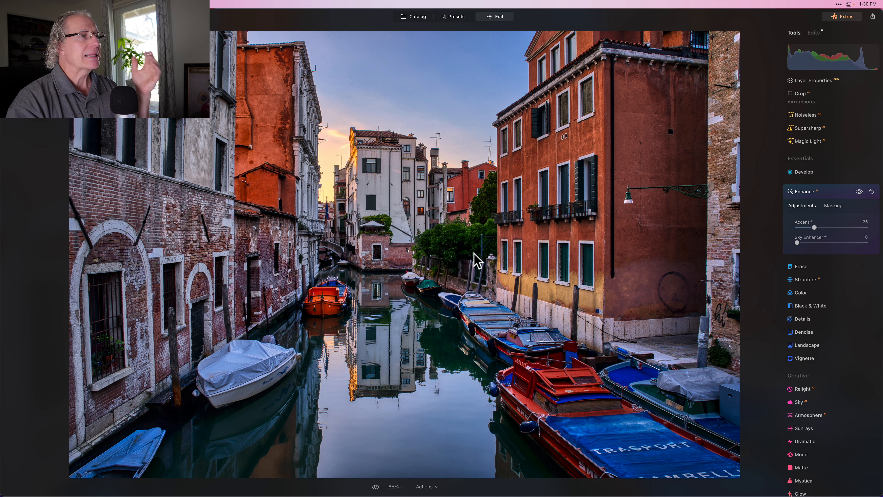
pyautogui.click(829, 189)
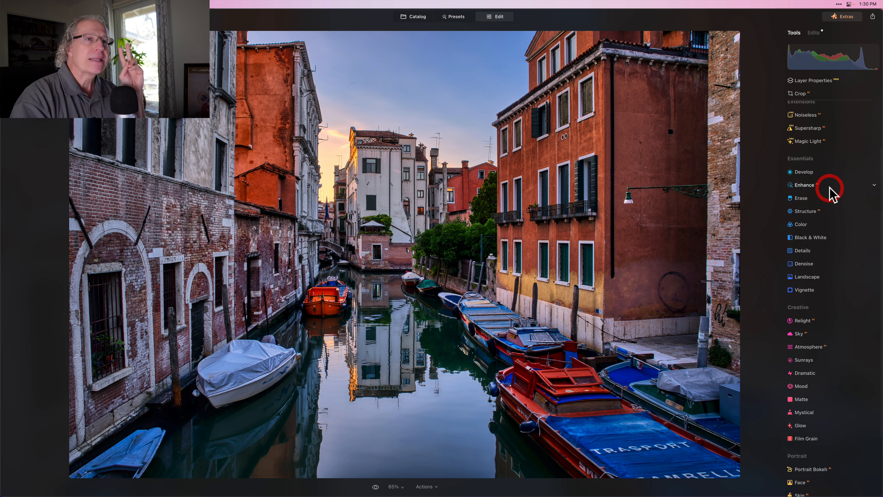
# In the Color tool's HSL luminance settings, lower Green to -42
pyautogui.click(808, 226)
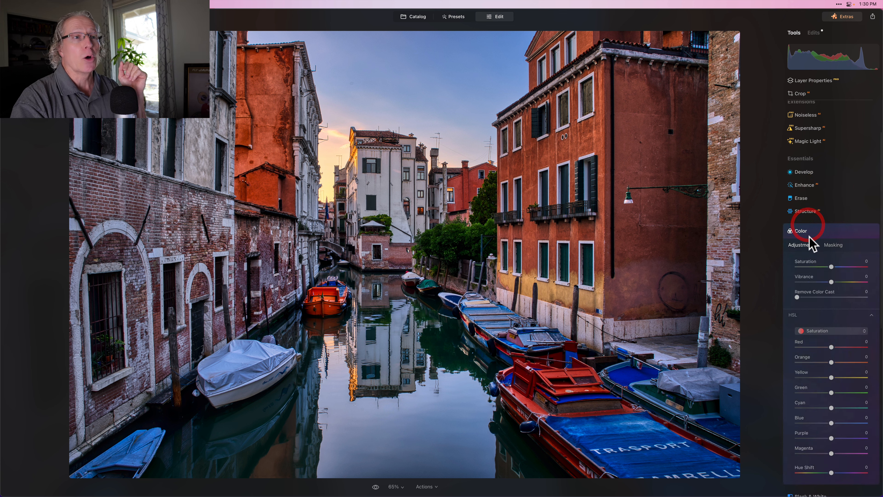
pyautogui.click(811, 331)
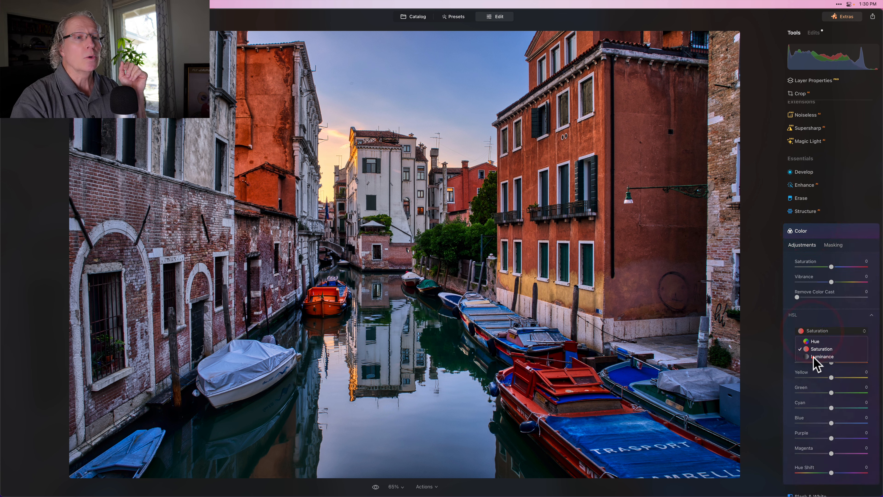
pyautogui.click(814, 362)
pyautogui.scroll(-3, 813, 357)
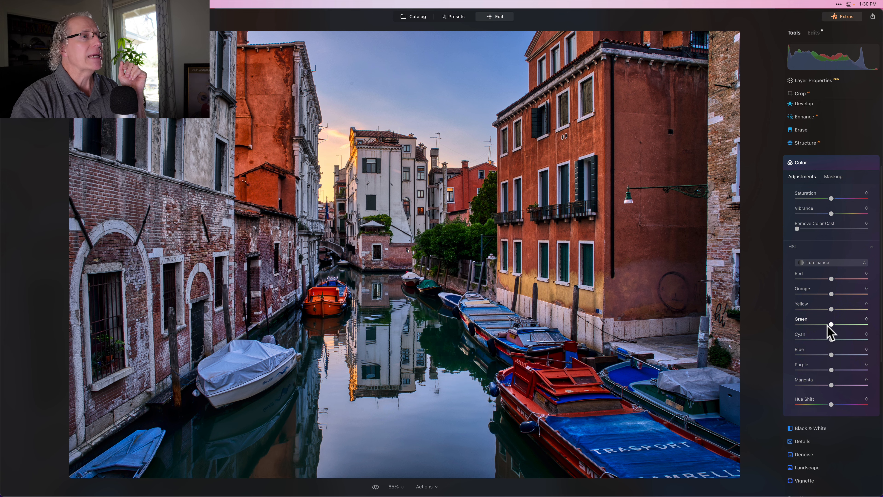
pyautogui.moveTo(828, 326)
pyautogui.mouseDown()
pyautogui.moveTo(808, 326)
pyautogui.moveTo(857, 325)
pyautogui.moveTo(818, 325)
pyautogui.mouseUp()
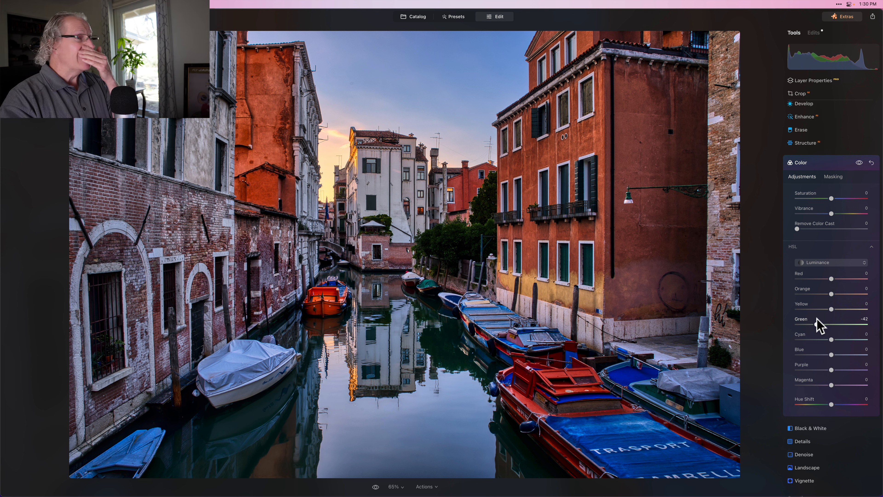
# Set the HSL saturation to Red -11, Orange -12 and Green -37, compare with and without the Color adjustment, and close the tool
pyautogui.click(827, 264)
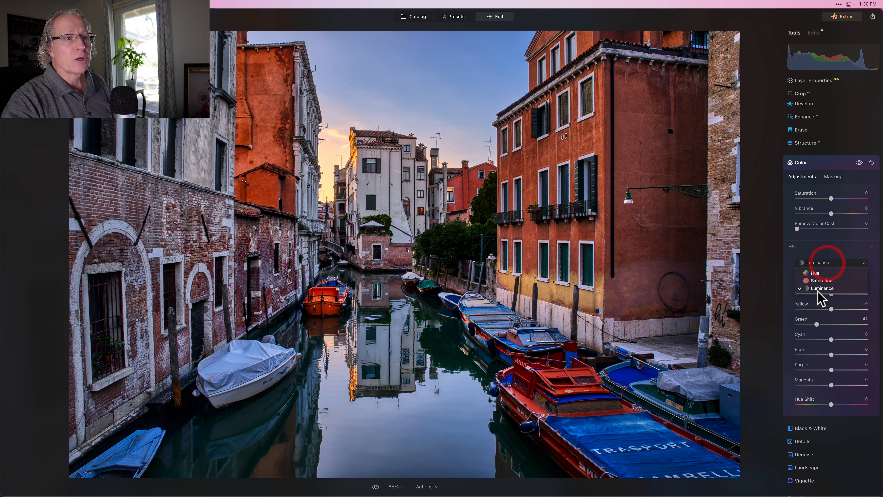
pyautogui.click(820, 280)
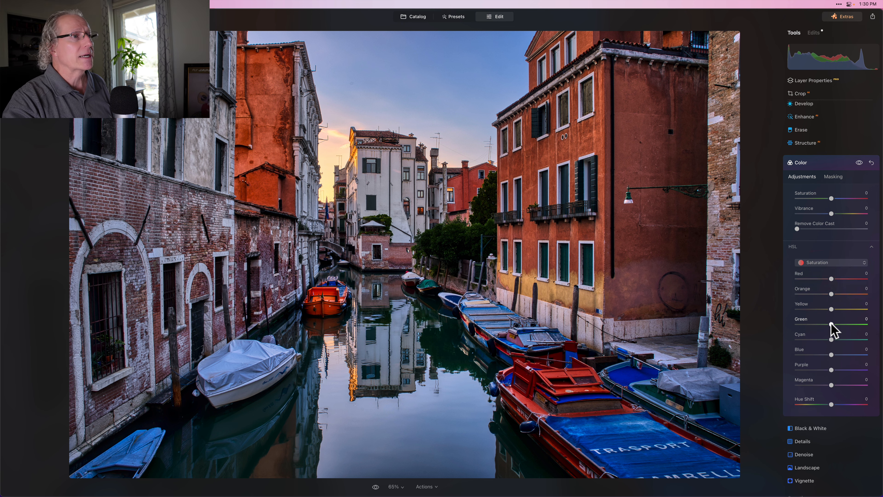
pyautogui.moveTo(831, 324); pyautogui.dragTo(818, 323)
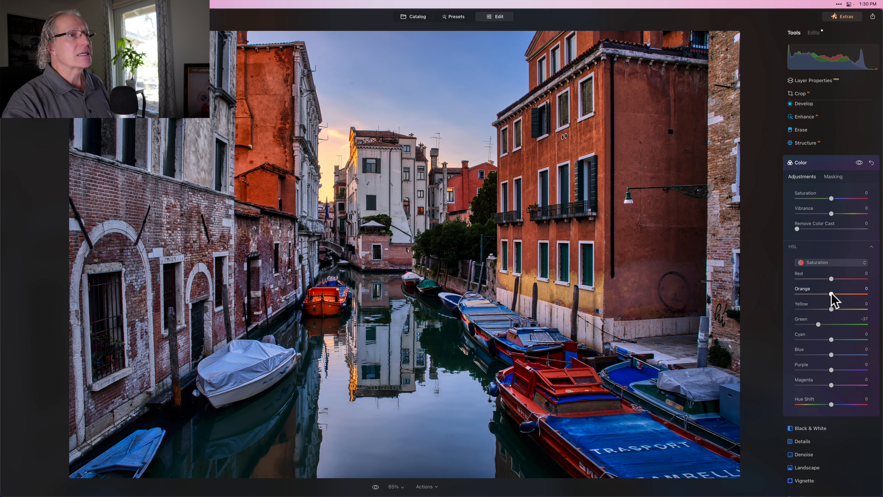
pyautogui.moveTo(831, 294)
pyautogui.mouseDown()
pyautogui.moveTo(829, 279)
pyautogui.moveTo(827, 294)
pyautogui.mouseUp()
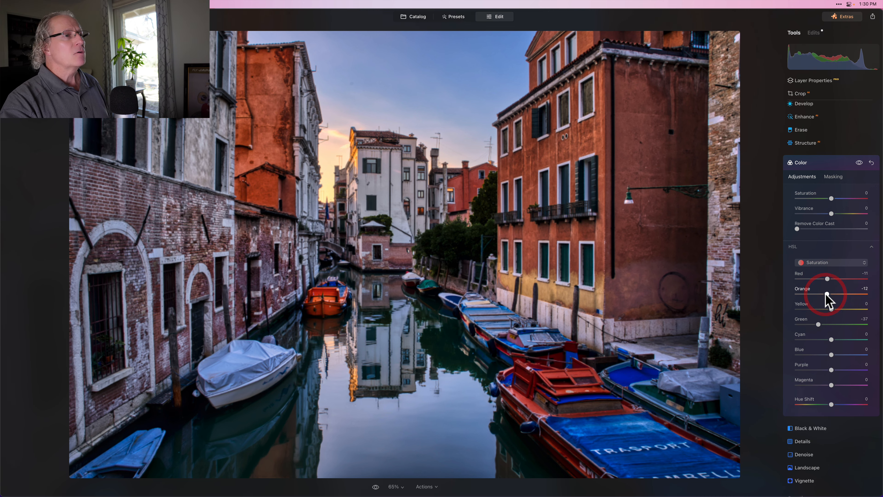
pyautogui.click(857, 162)
pyautogui.click(827, 163)
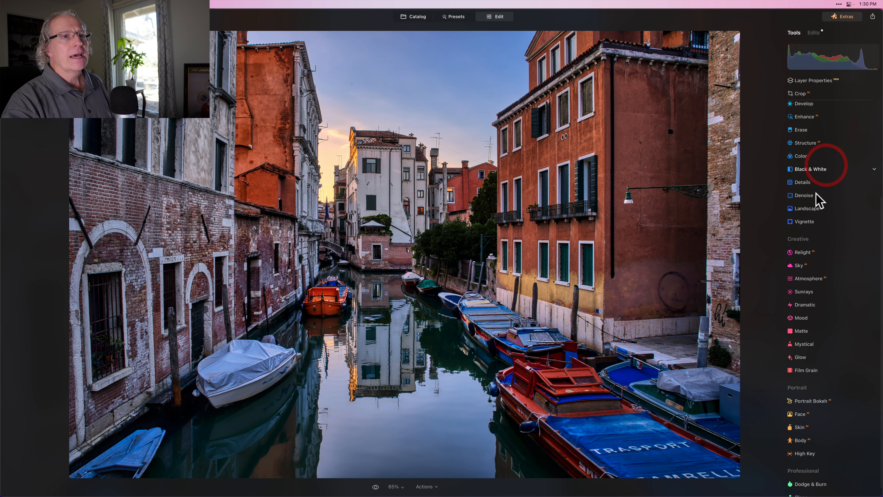
# Place the Vignette tool's subject center on the canal just below the distant white building
pyautogui.click(809, 221)
pyautogui.click(817, 246)
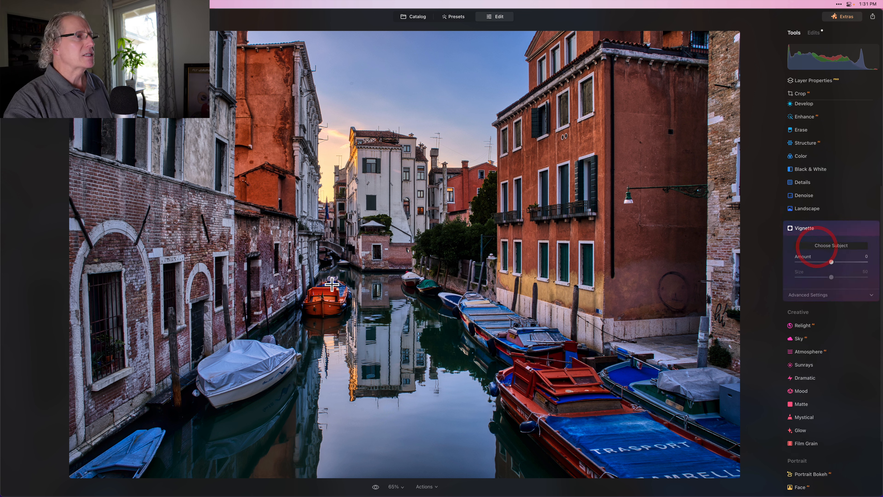
pyautogui.click(375, 284)
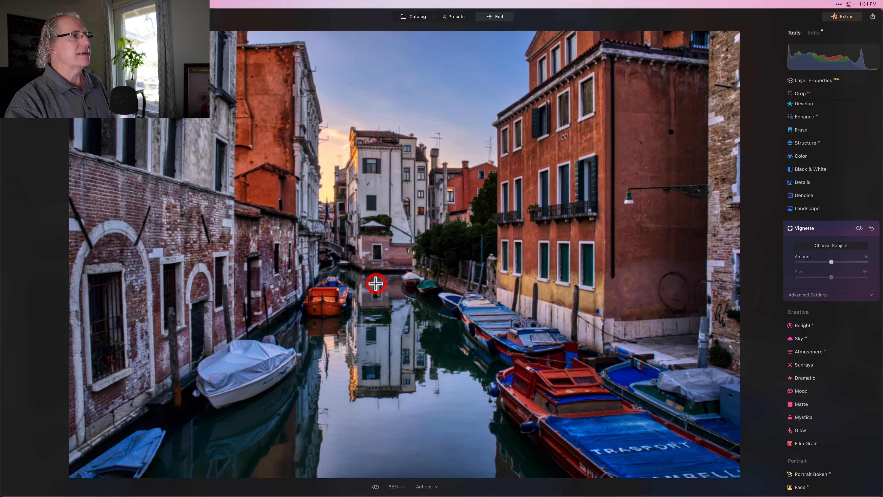
pyautogui.click(821, 246)
# Set the Vignette's Amount to -34 and its Size to 27
pyautogui.click(812, 262)
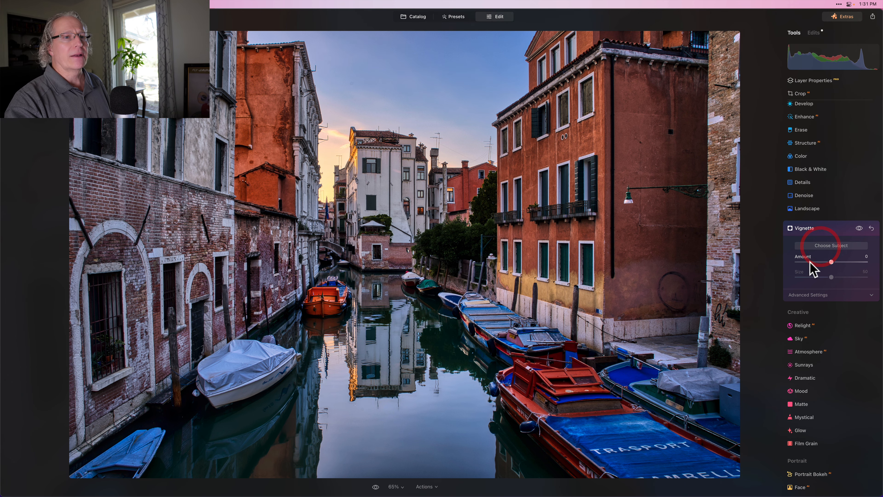
pyautogui.click(812, 277)
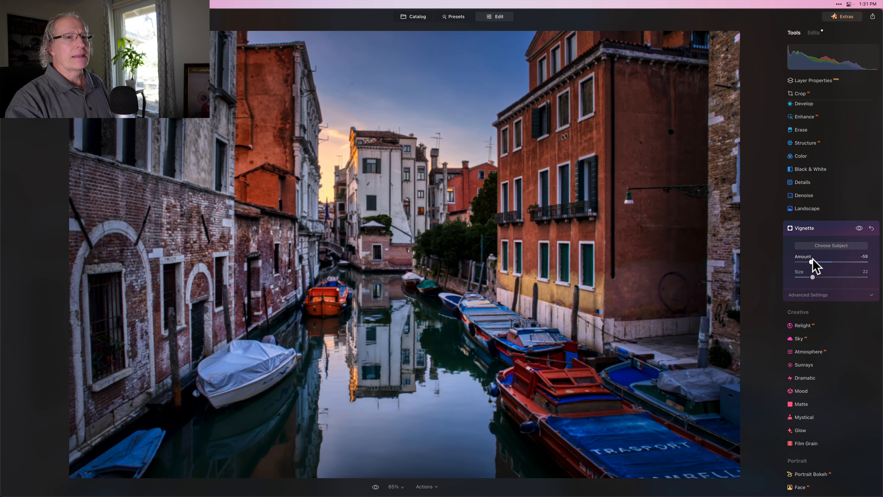
pyautogui.click(820, 262)
pyautogui.click(816, 276)
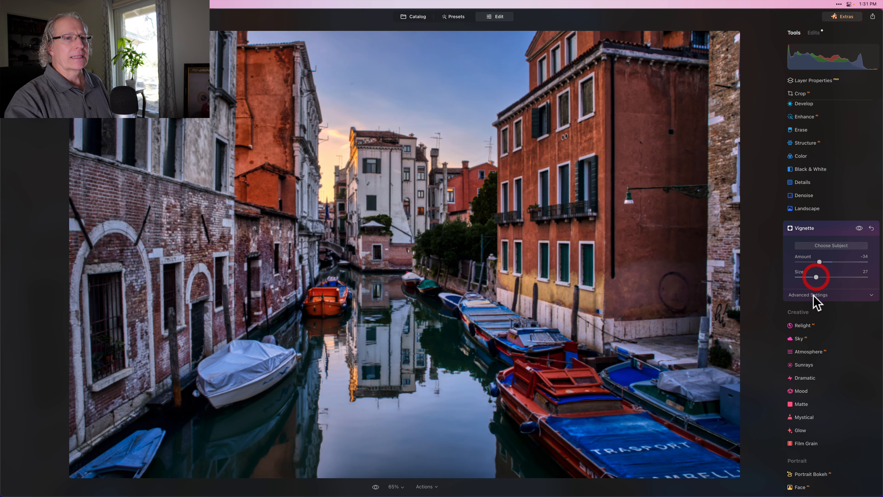
# Set the Vignette's advanced Roundness to -39 and Inner Light to 4, and close the tool
pyautogui.click(814, 295)
pyautogui.moveTo(831, 330); pyautogui.dragTo(817, 315)
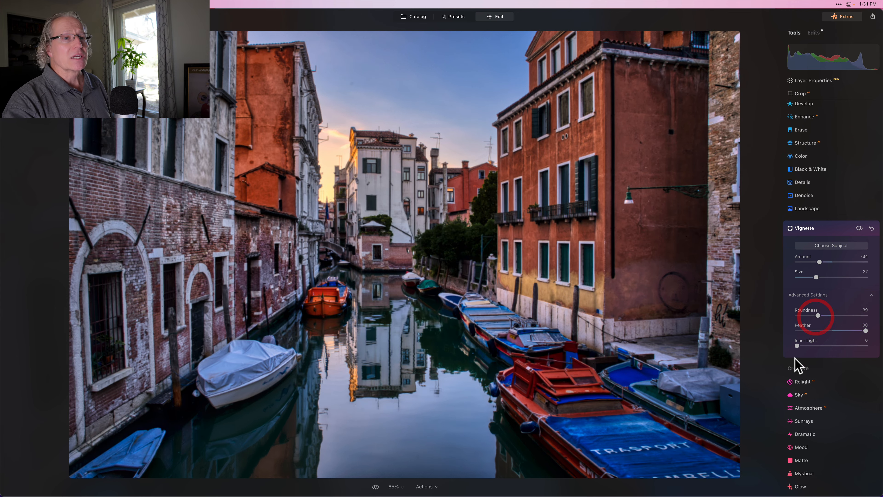
pyautogui.moveTo(797, 346); pyautogui.dragTo(801, 346)
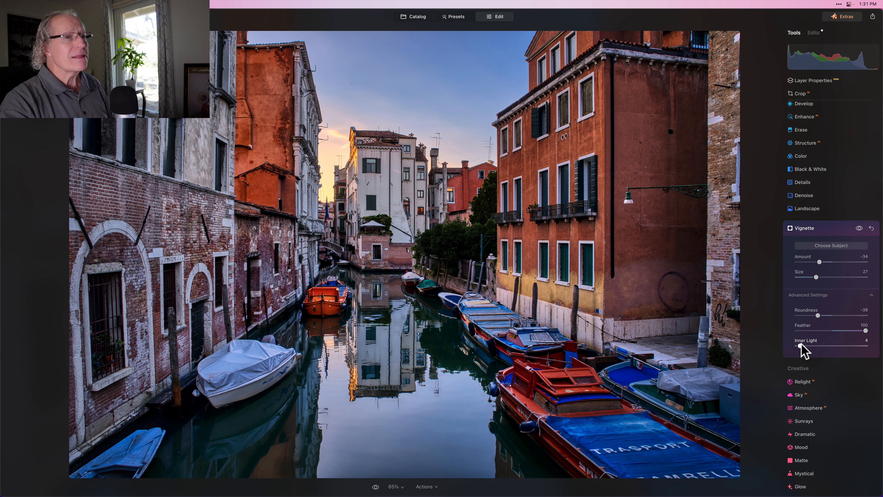
pyautogui.click(829, 230)
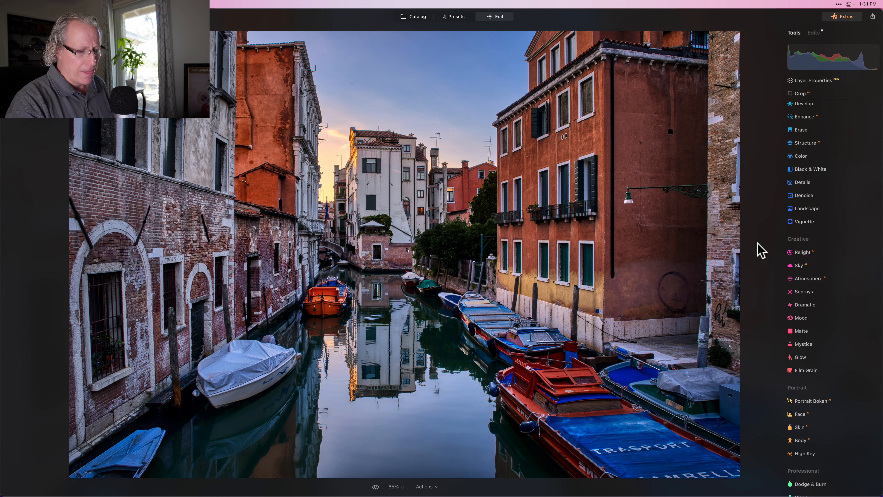
# Compare the edited canal photo with the original image
pyautogui.press('\\')
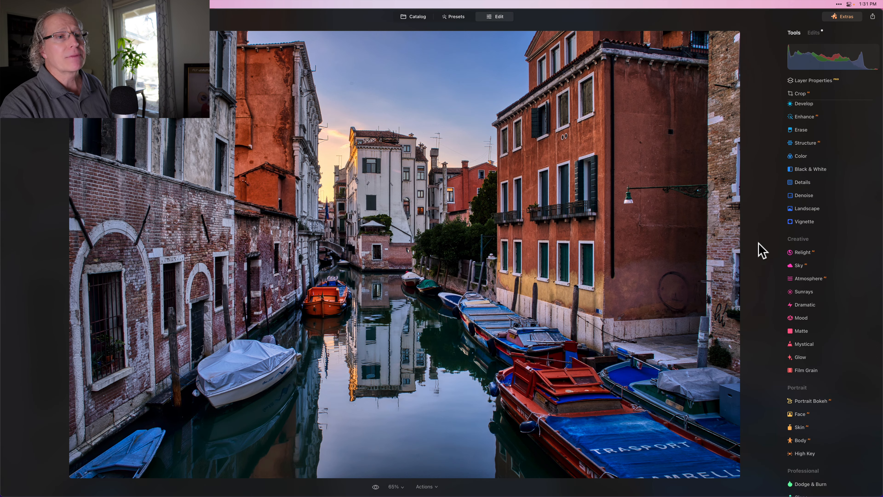
pyautogui.scroll(1, 797, 181)
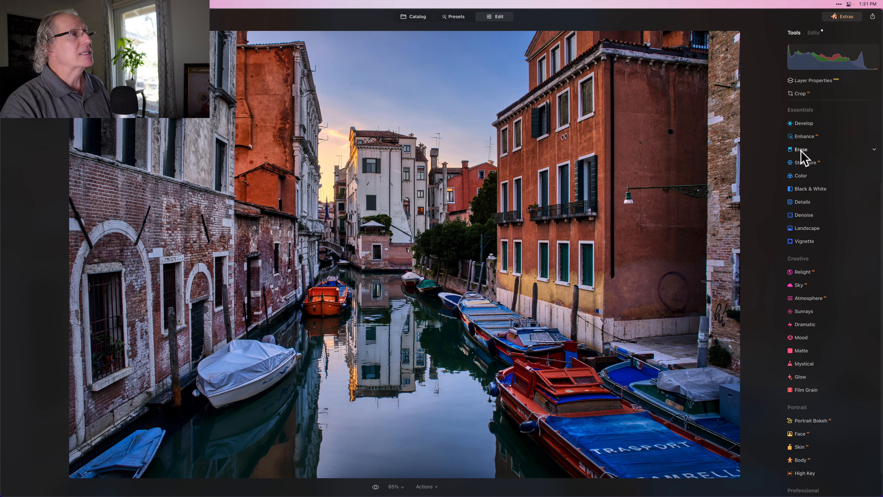